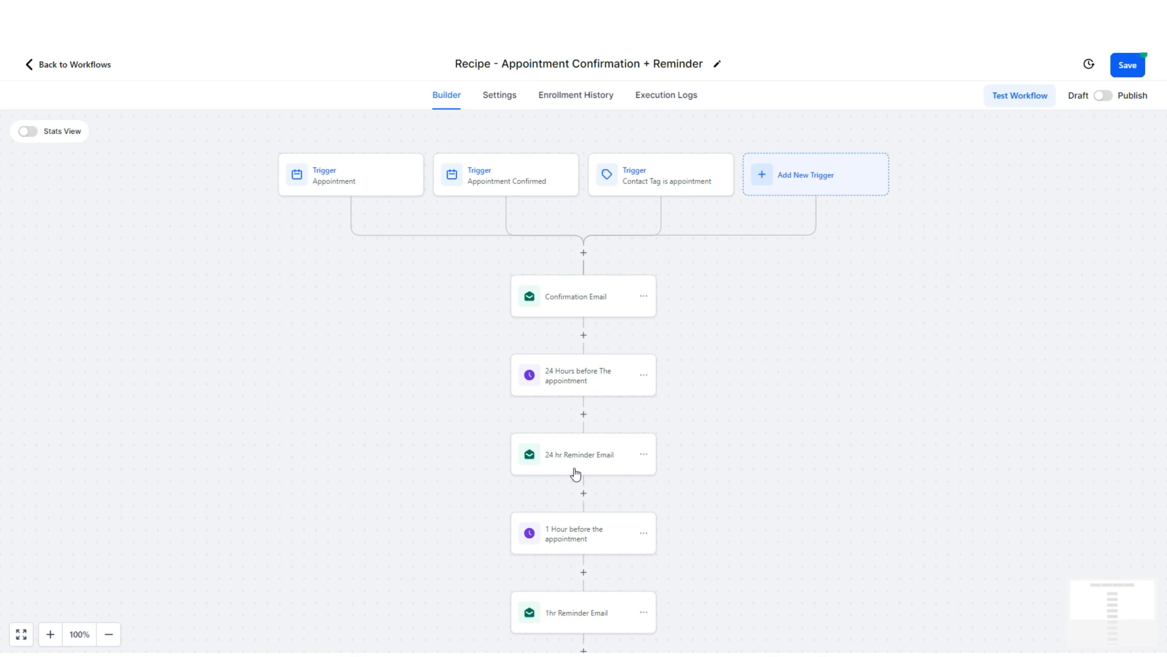
- Examine the actions available for a step before the Confirmation Email, from Contact and Communication through Send Data and Internal Tools
scroll(697, 502, "down", 2)
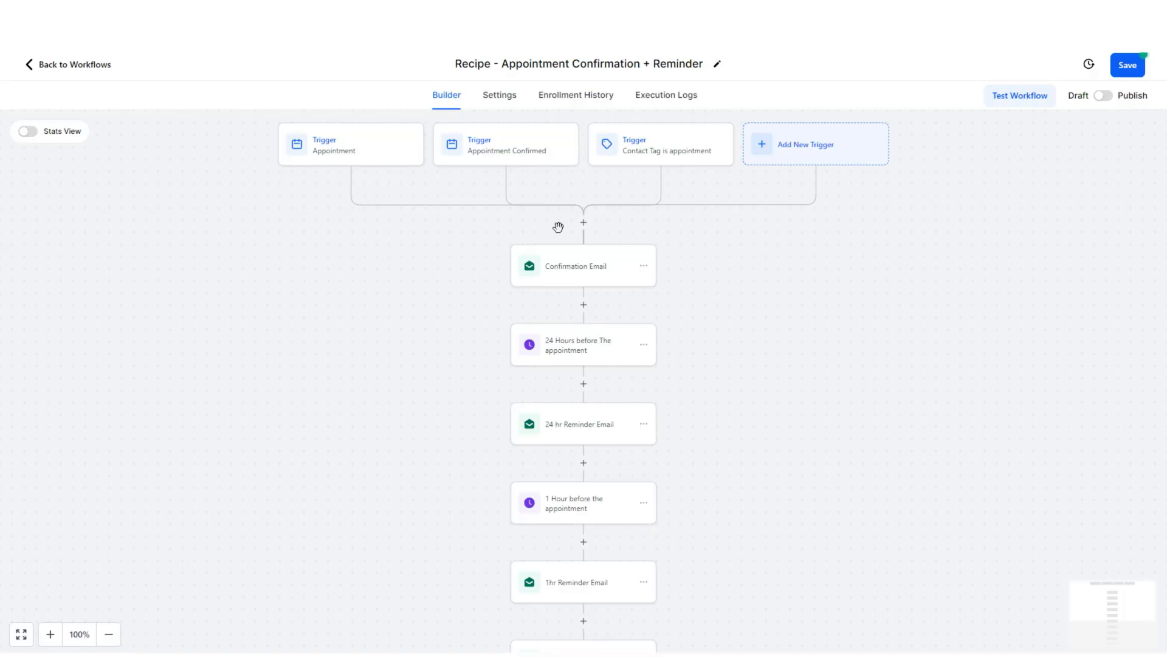
left_click(583, 222)
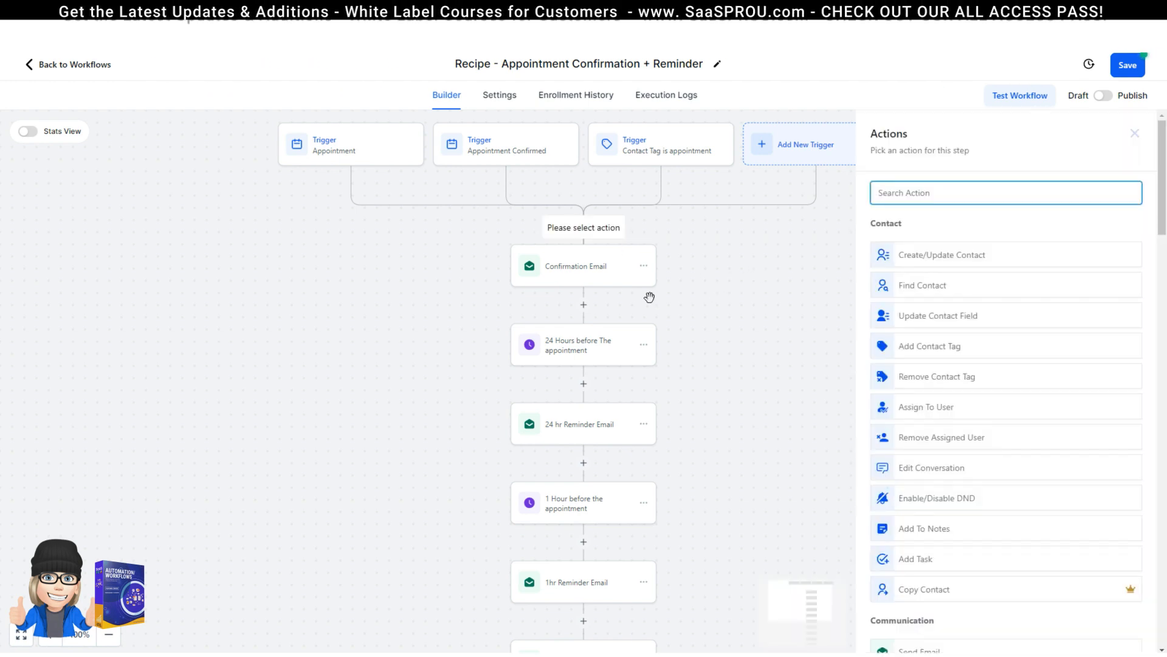
scroll(948, 348, "down", 7)
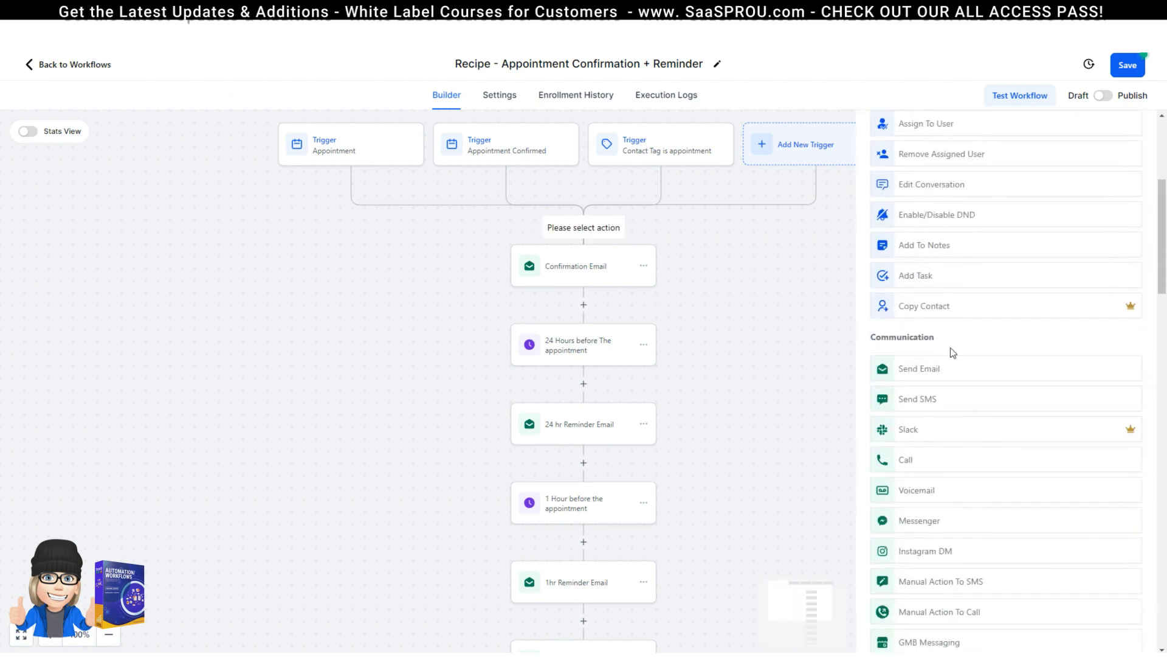
scroll(947, 360, "up", 6)
scroll(947, 360, "up", 2)
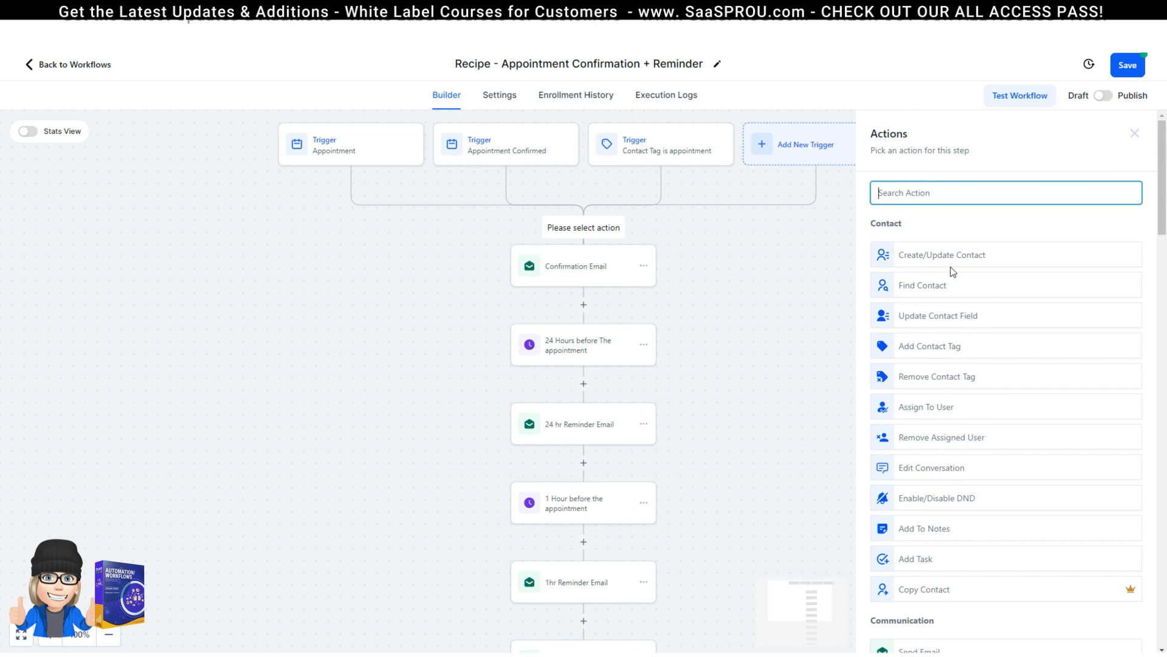
scroll(971, 398, "down", 4)
scroll(969, 393, "down", 2)
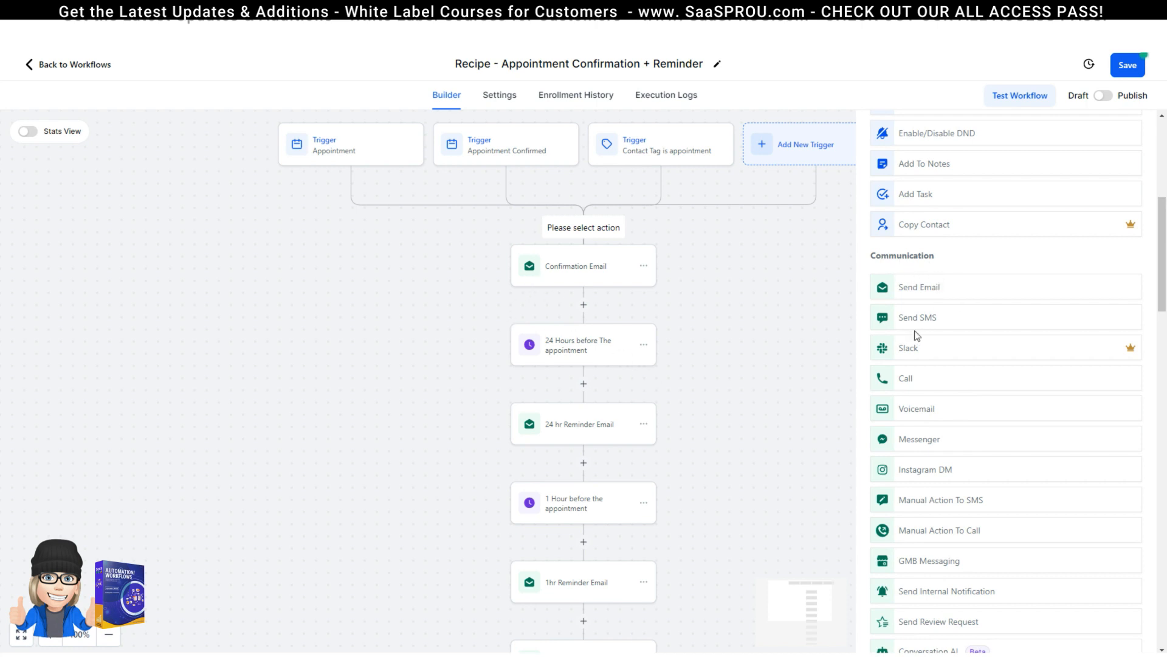
scroll(948, 333, "down", 1)
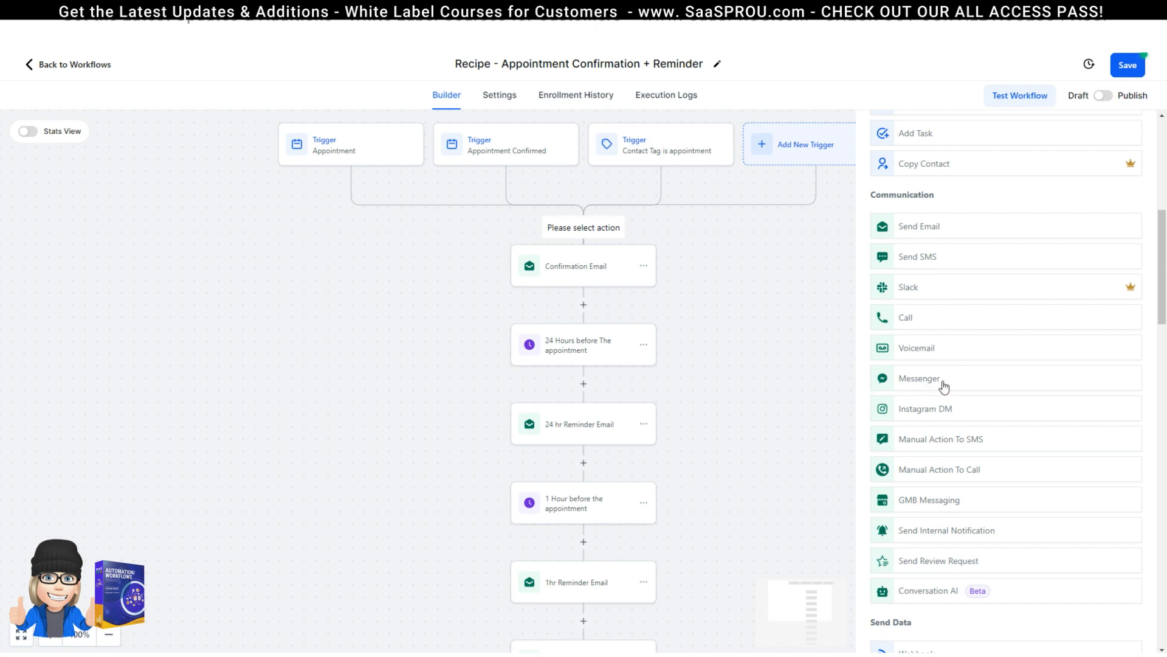
scroll(993, 412, "down", 6)
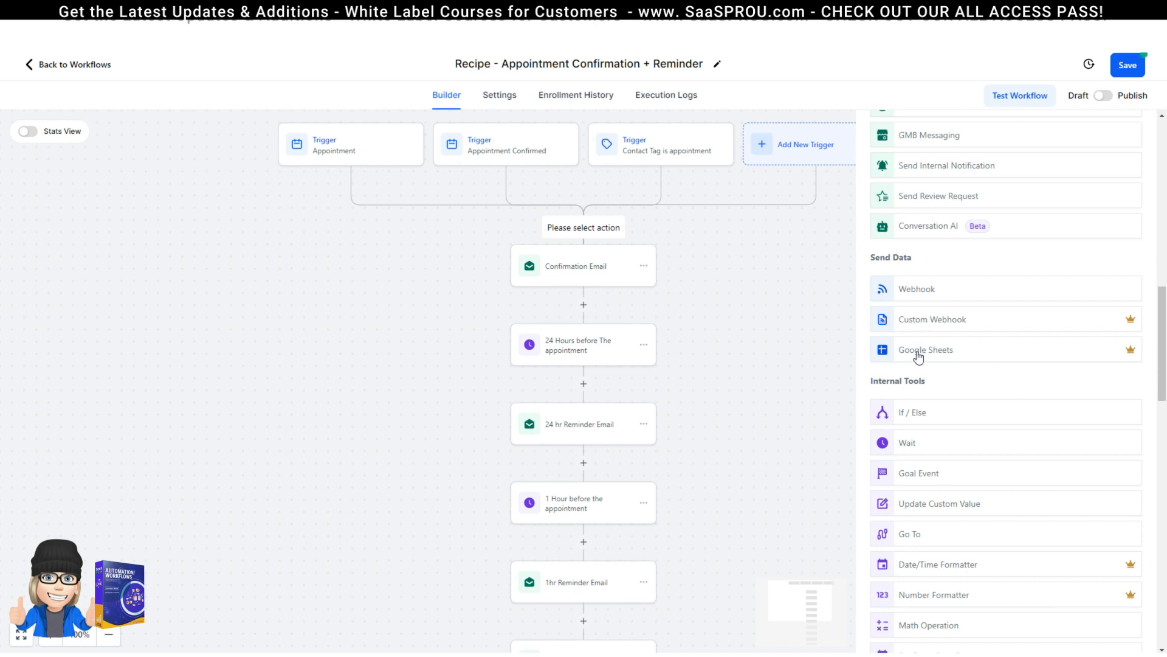
scroll(852, 394, "down", 2)
scroll(1004, 404, "down", 4)
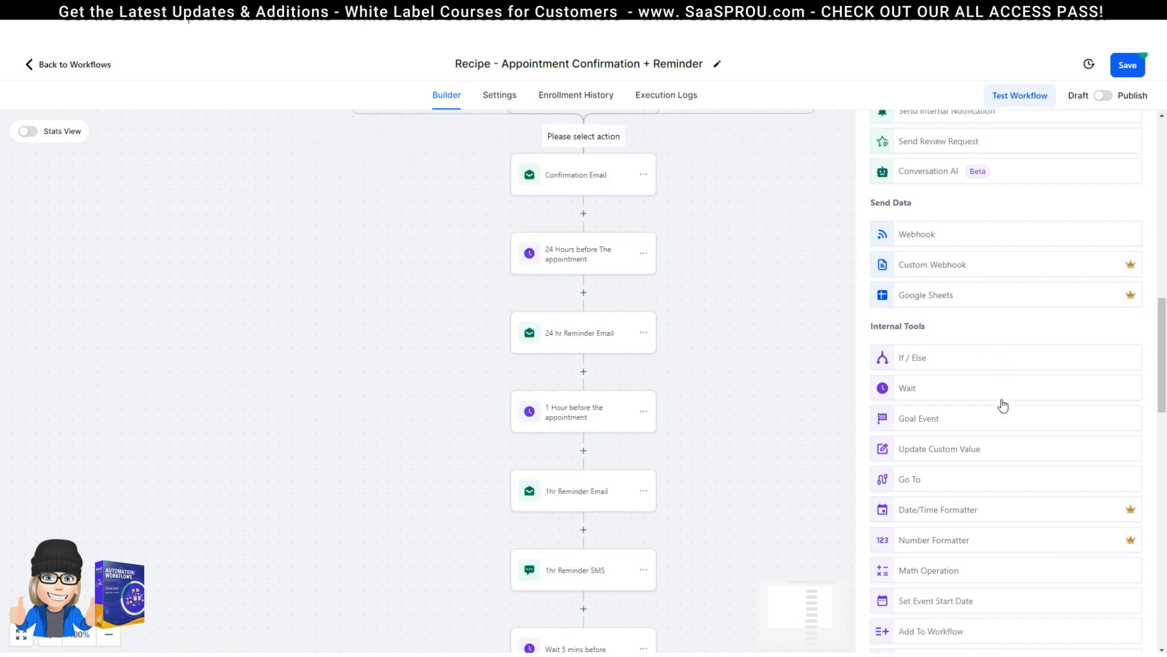
scroll(1002, 405, "up", 1)
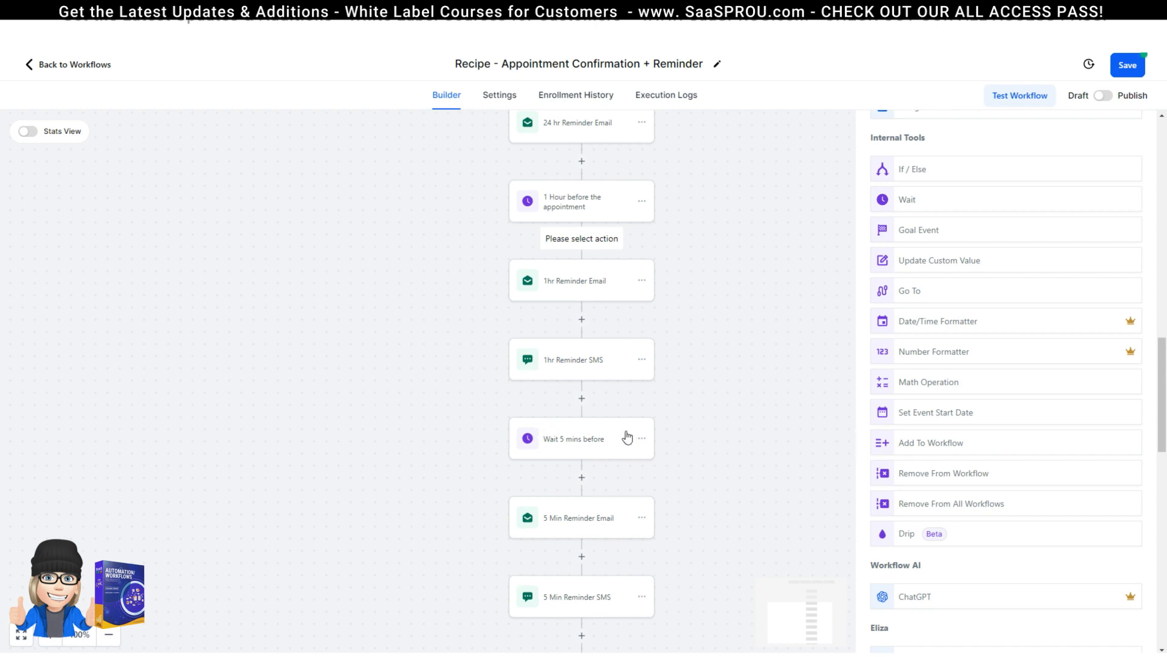
- Preview the Add To Workflow action's settings and workflow choices after the 5 Min Reminder SMS, and leave without saving the action
scroll(627, 436, "down", 3)
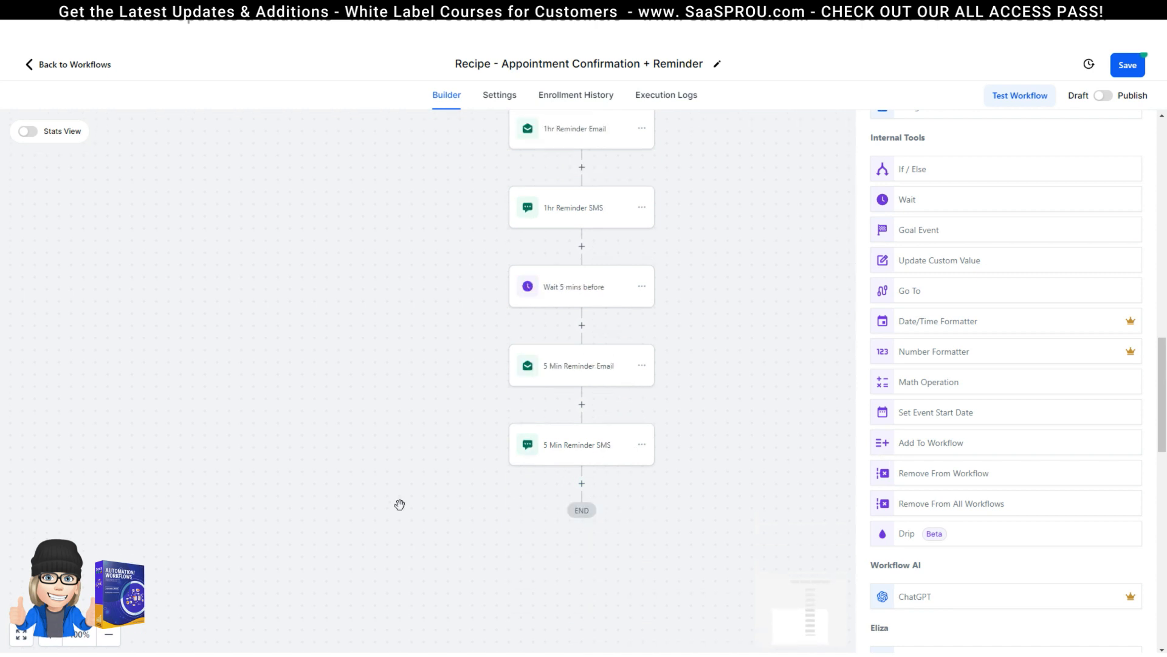
left_click(581, 483)
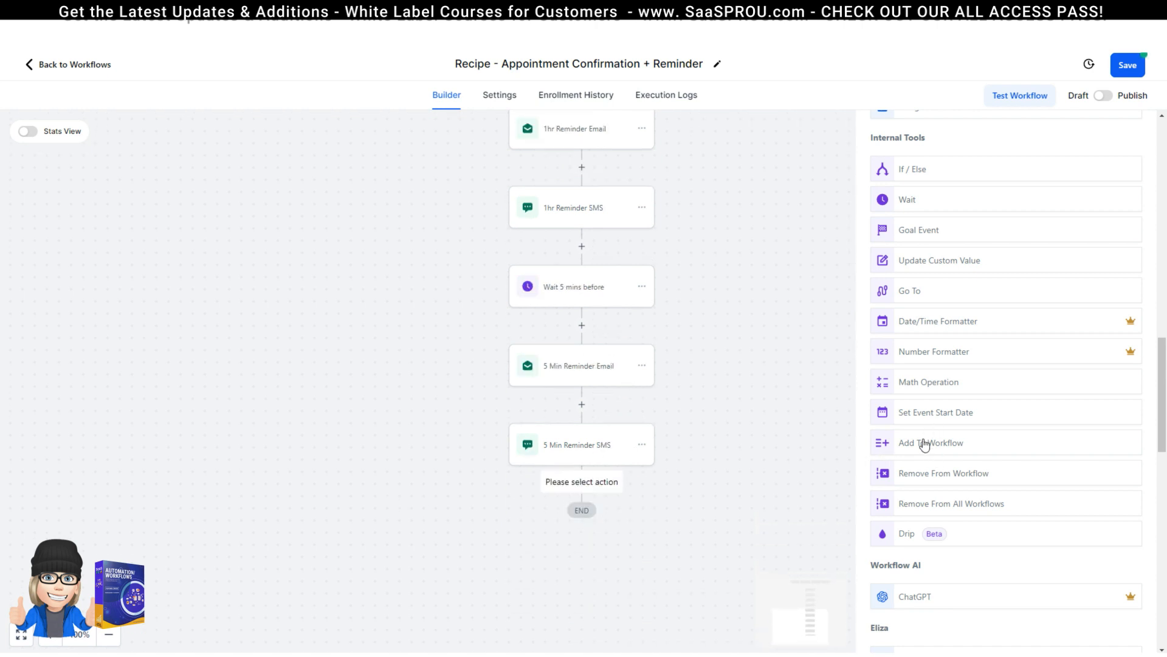
left_click(922, 443)
left_click(955, 282)
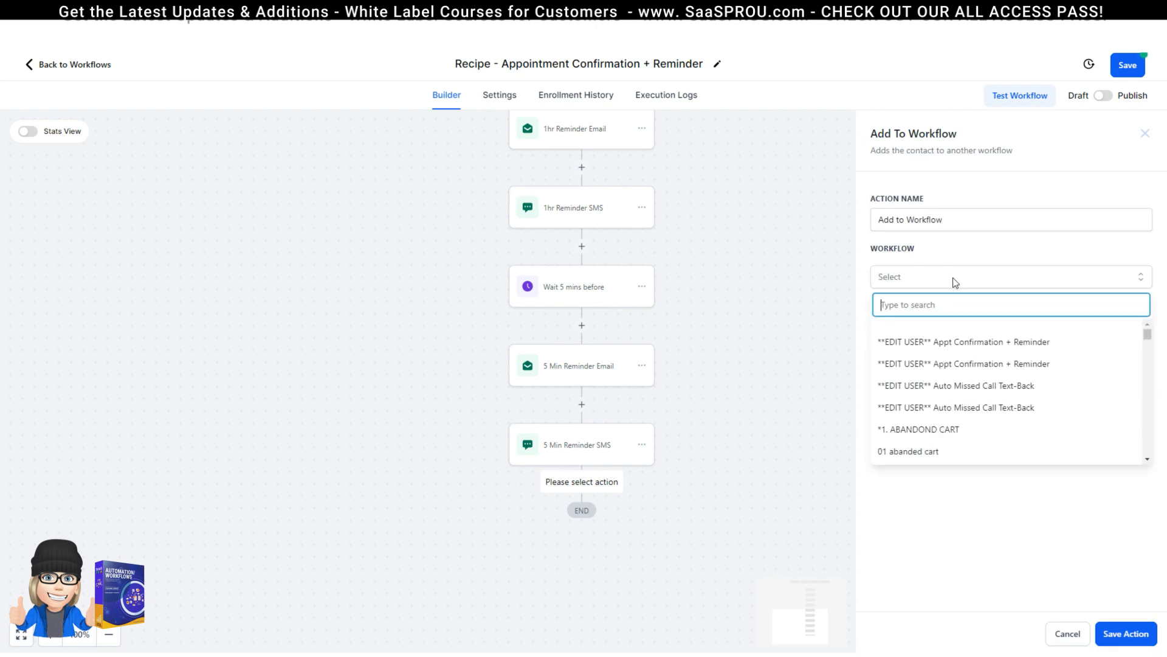
left_click(973, 171)
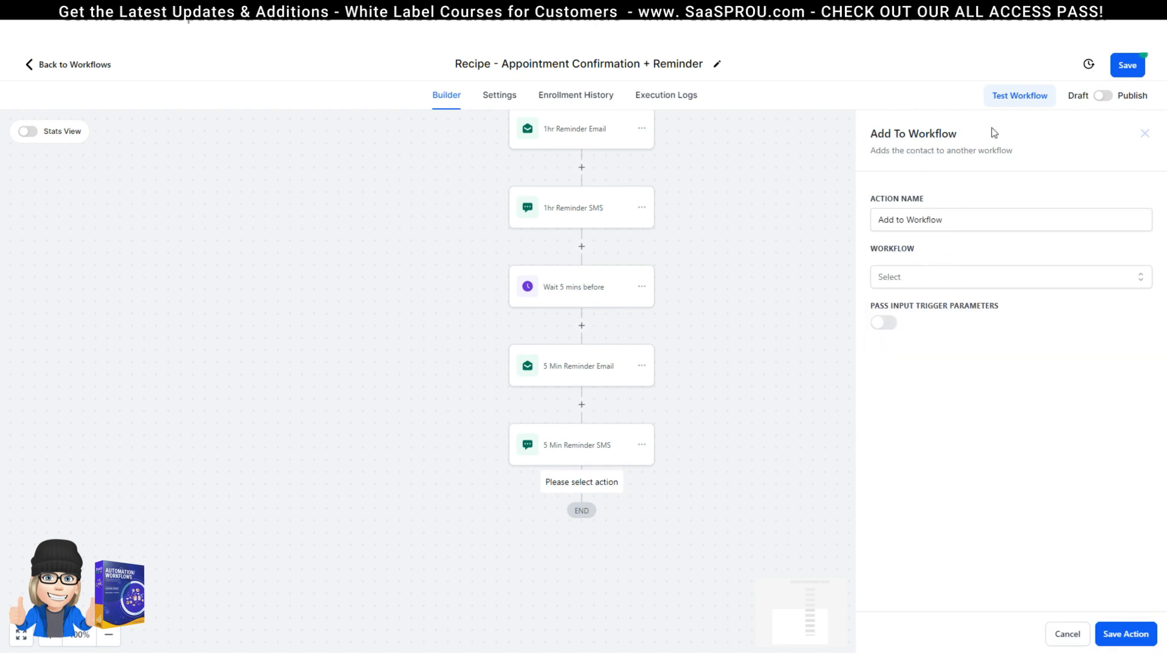
left_click(1068, 633)
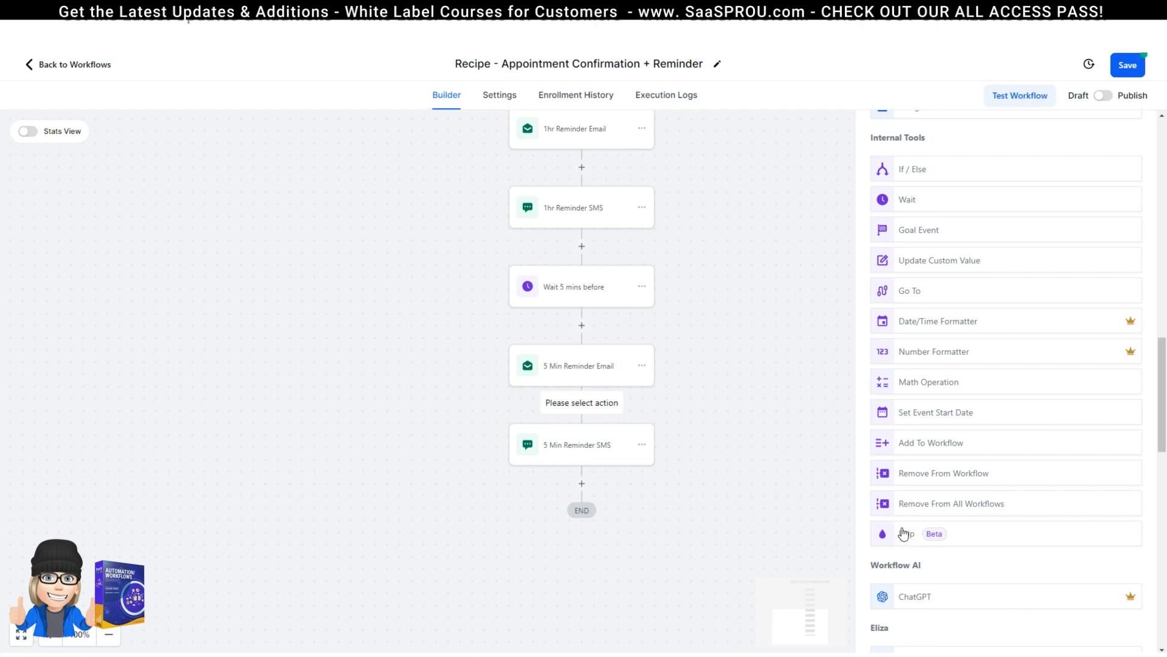
- Examine the remaining action categories, from Workflow AI and Appointments to Membership and IVR, and close the action list
scroll(551, 372, "up", 3)
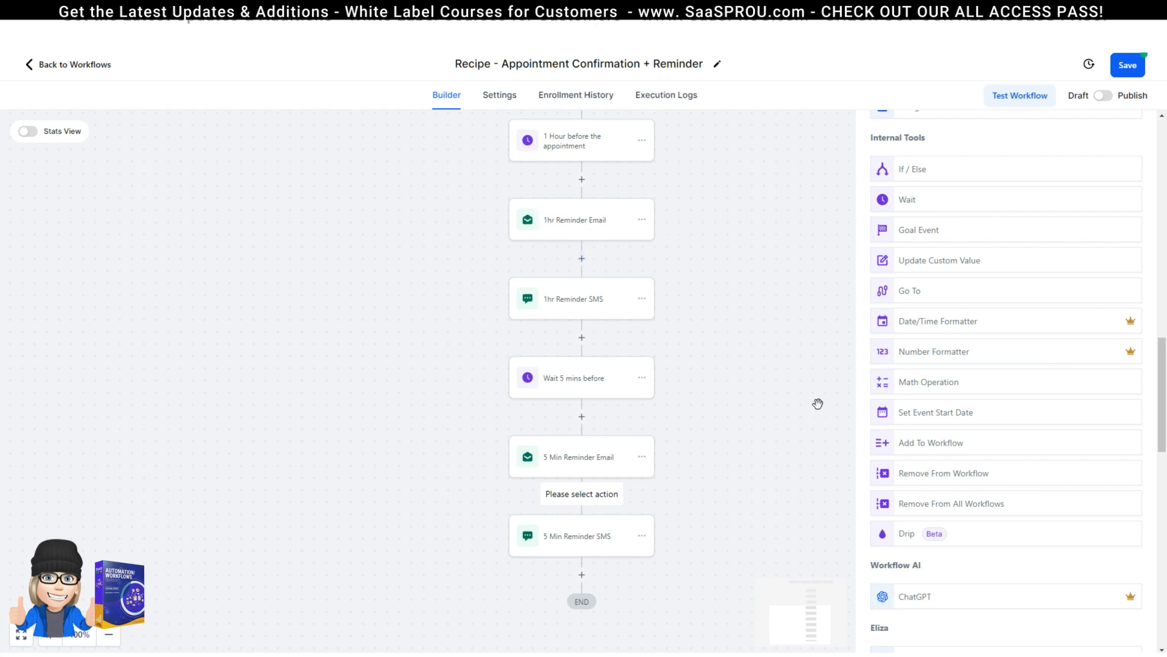
scroll(816, 404, "down", 3)
scroll(891, 204, "down", 8)
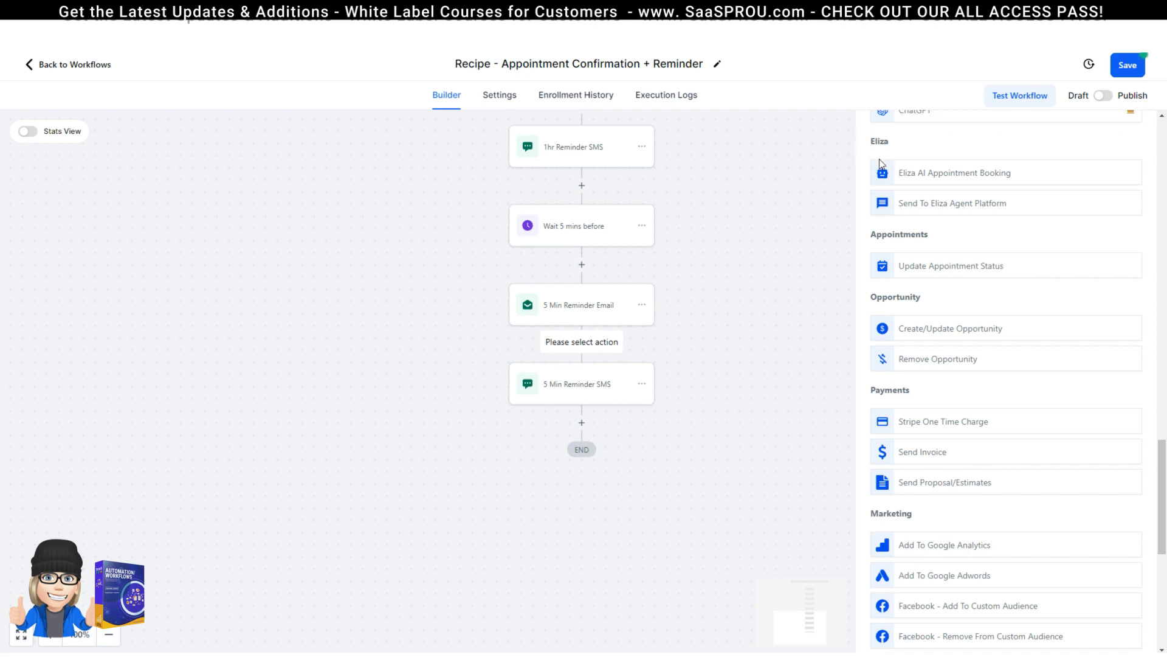
scroll(879, 163, "up", 2)
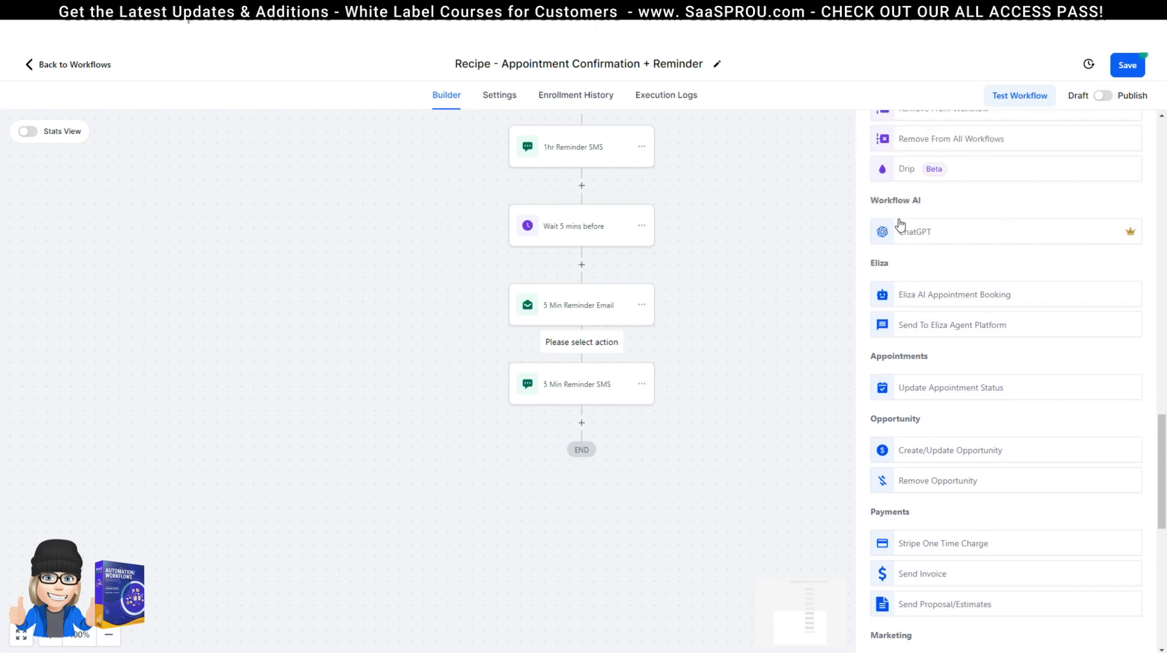
scroll(1071, 394, "down", 2)
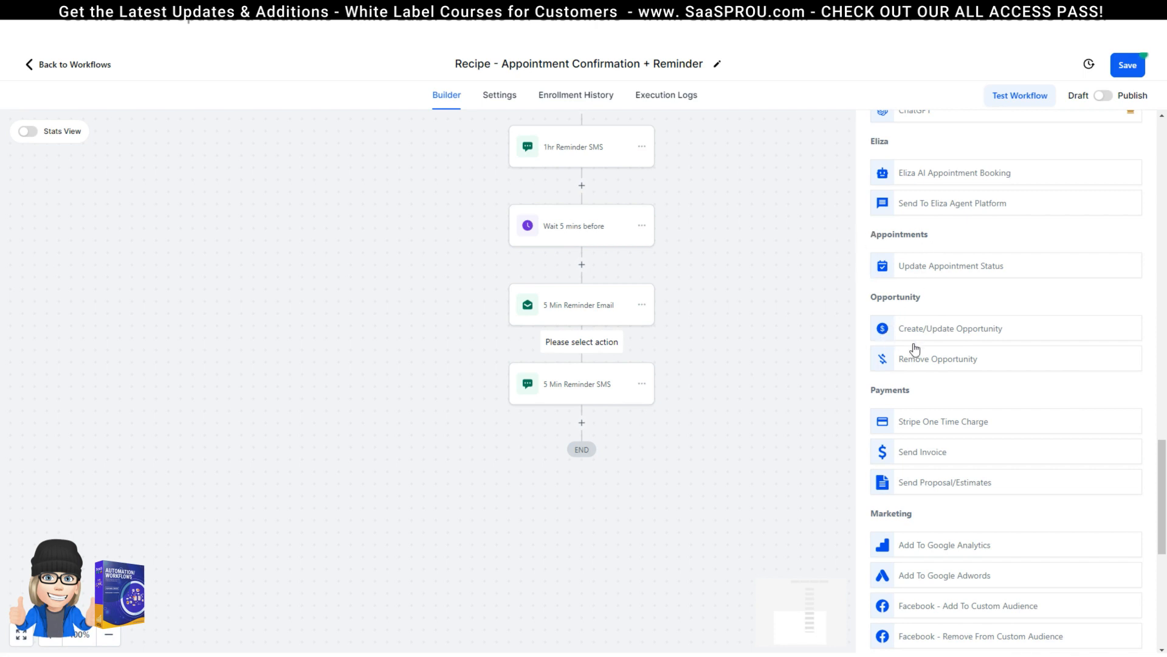
scroll(991, 389, "down", 2)
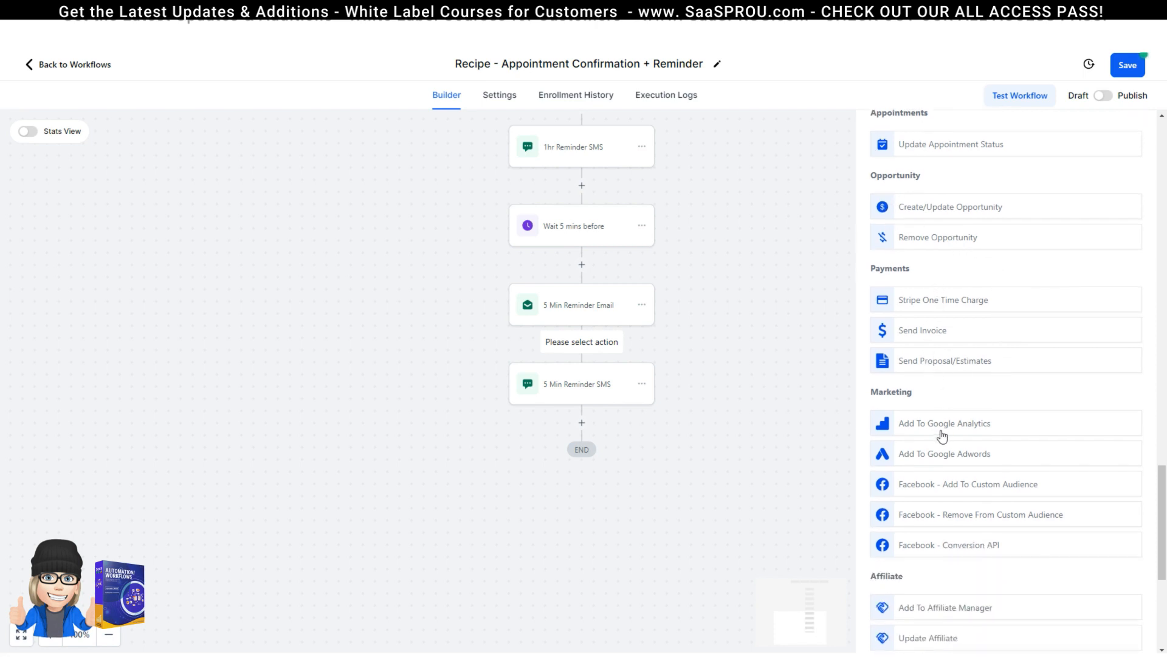
scroll(940, 450, "down", 2)
scroll(899, 426, "down", 3)
scroll(1033, 426, "down", 1)
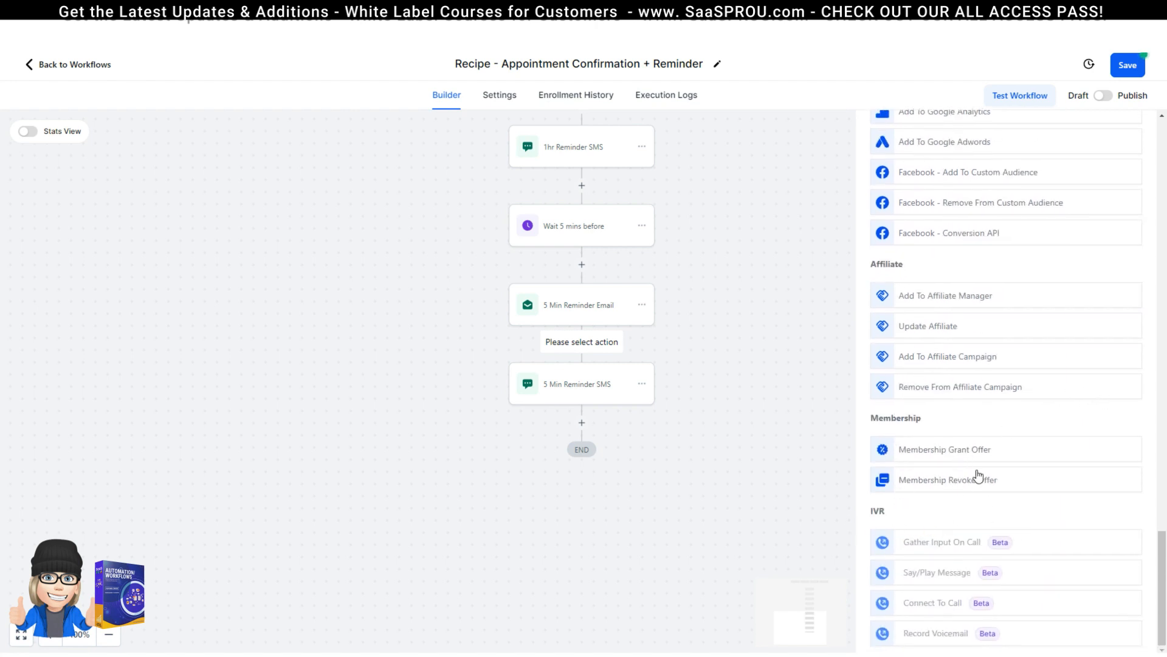
scroll(962, 352, "up", 6)
scroll(639, 310, "up", 5)
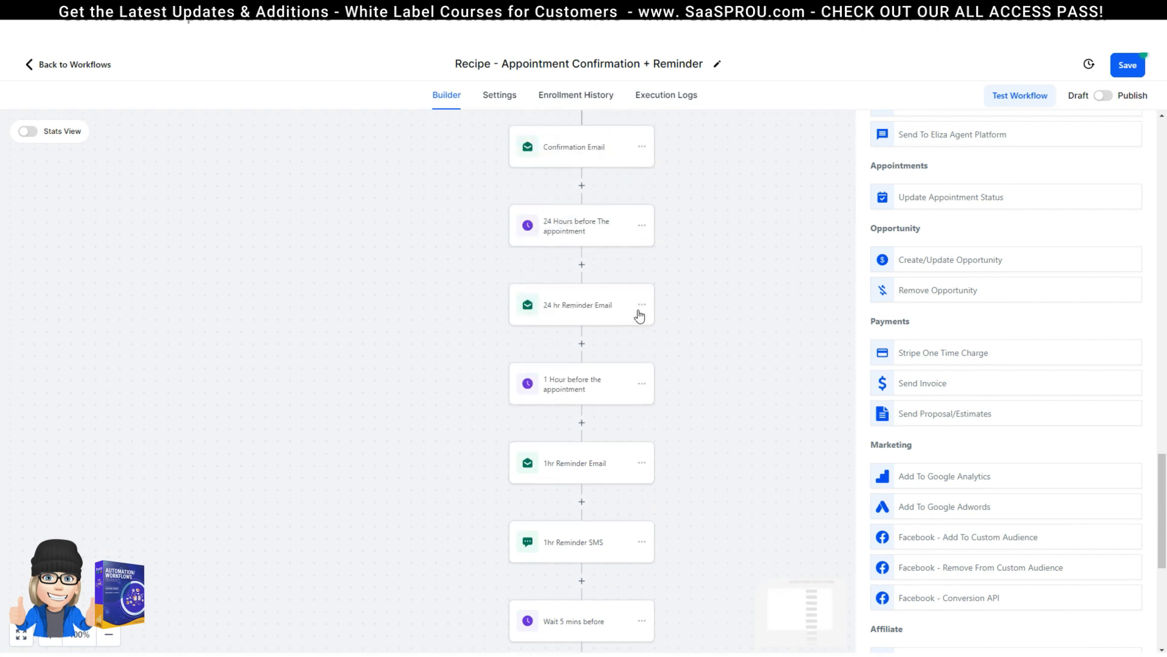
scroll(638, 314, "up", 4)
scroll(1065, 278, "up", 10)
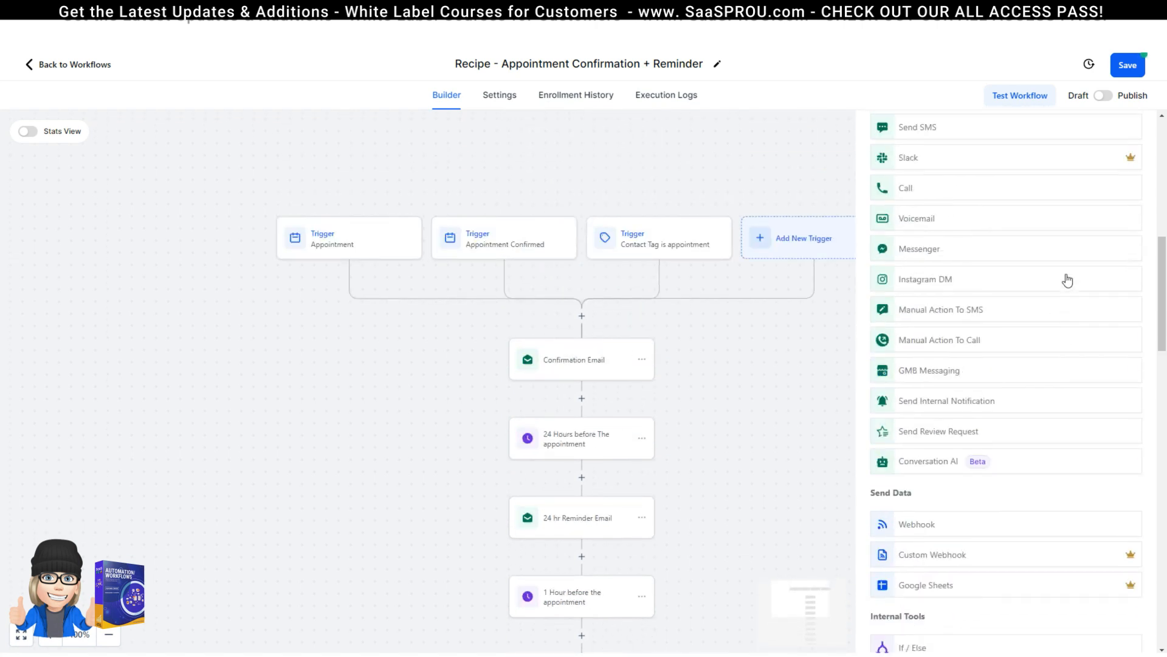
scroll(1067, 279, "up", 9)
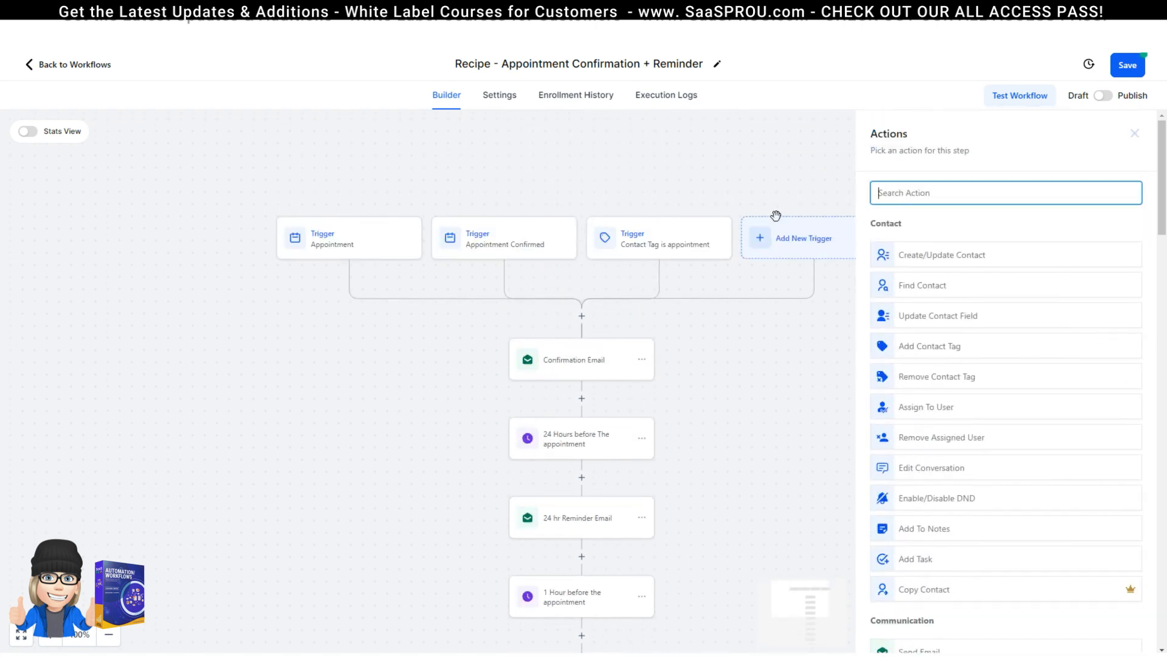
left_click(756, 368)
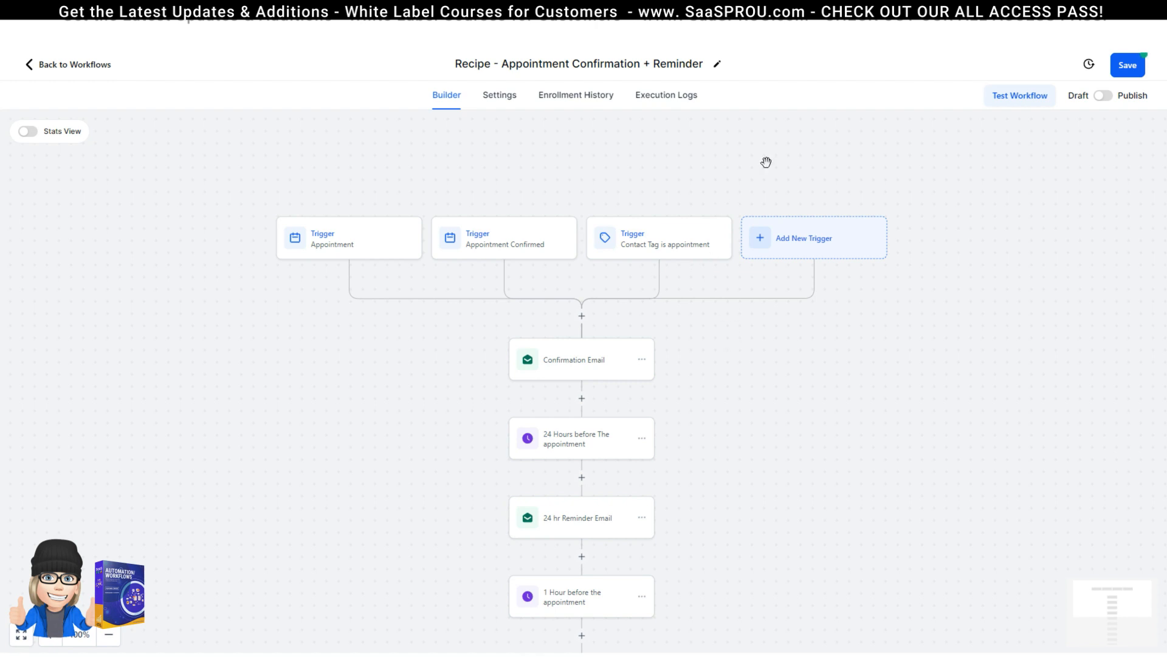
- Add a Send Internal Notification action directly after the Confirmation Email and save it with its default settings
left_click(582, 398)
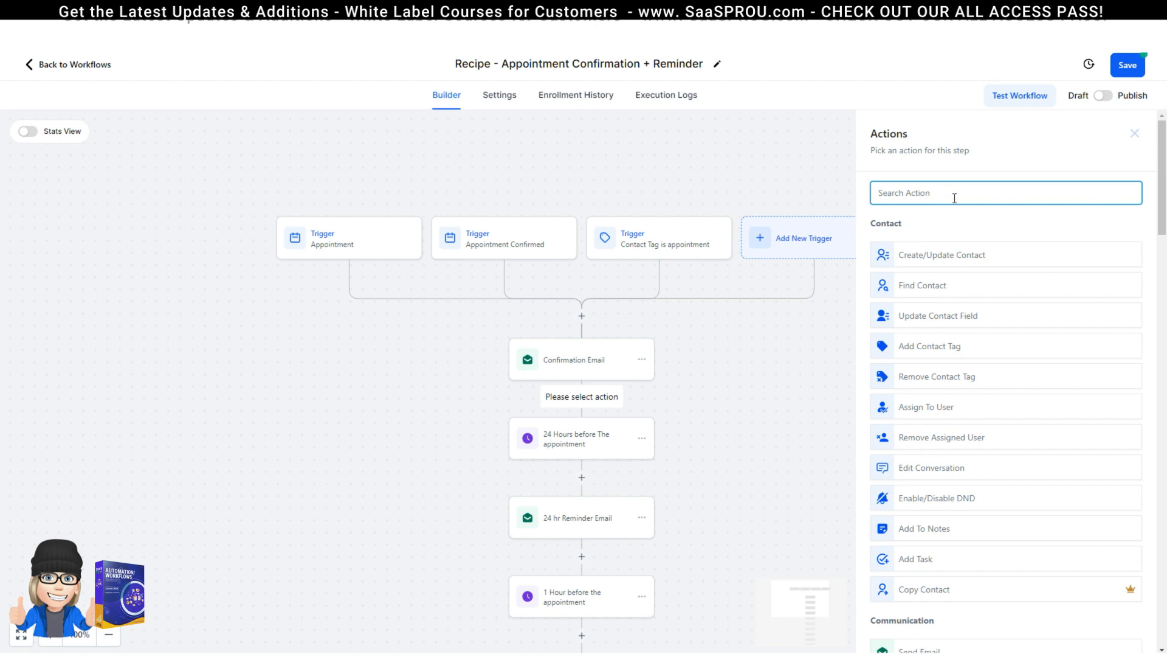
type("in")
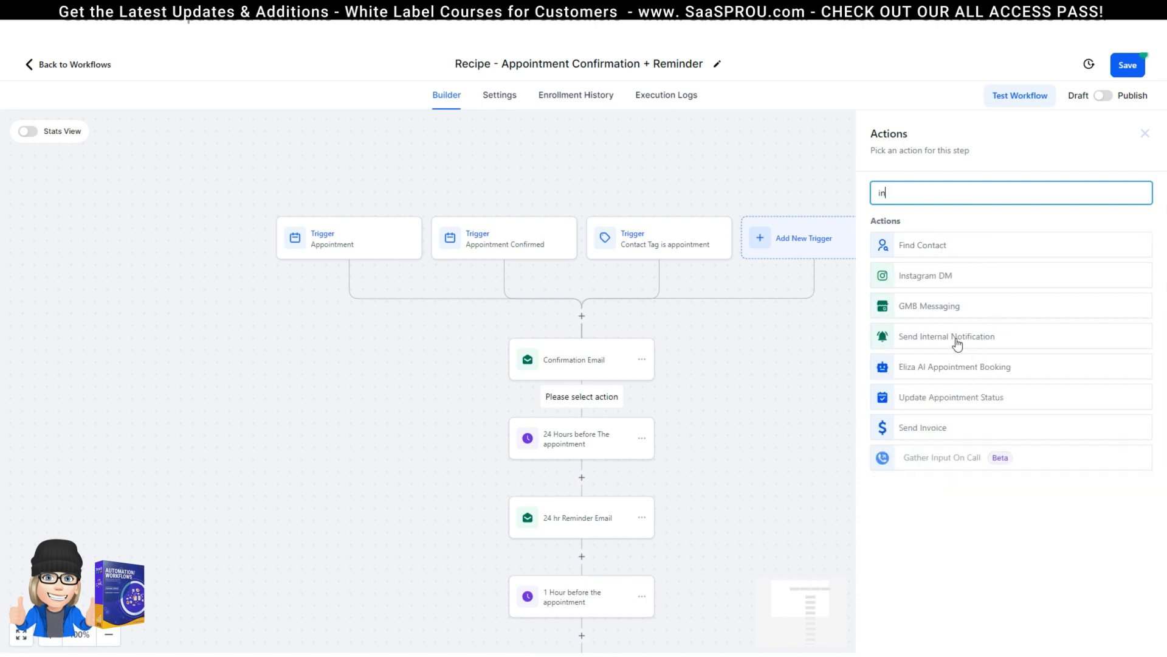
left_click_drag(932, 336, 614, 394)
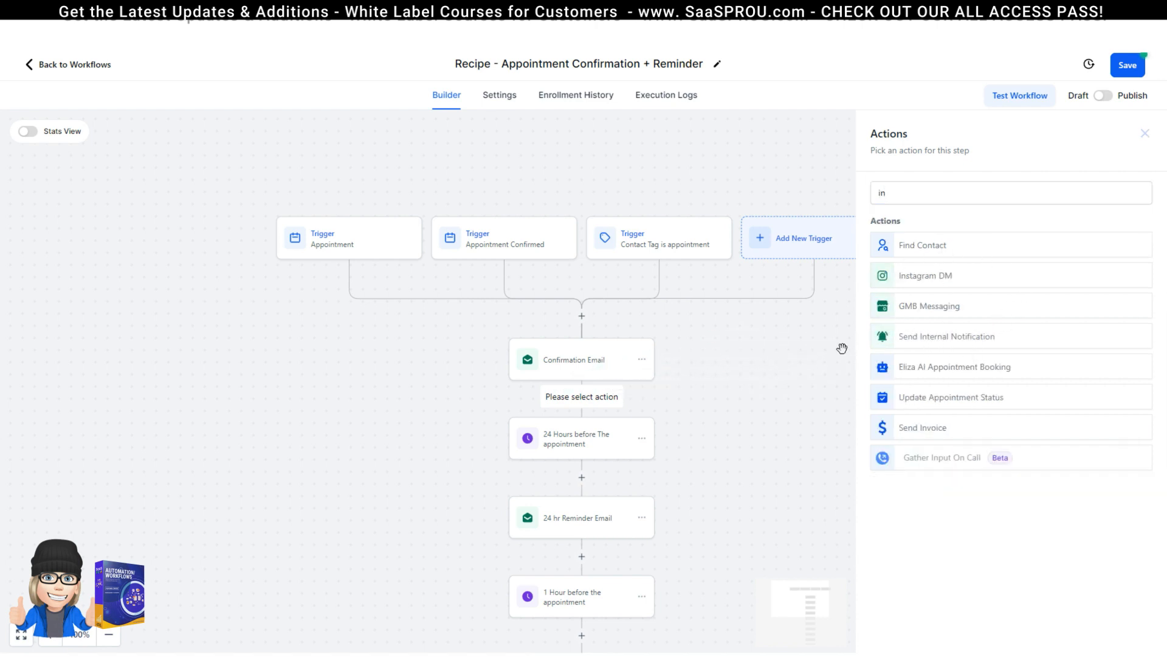
left_click(929, 339)
left_click(1126, 633)
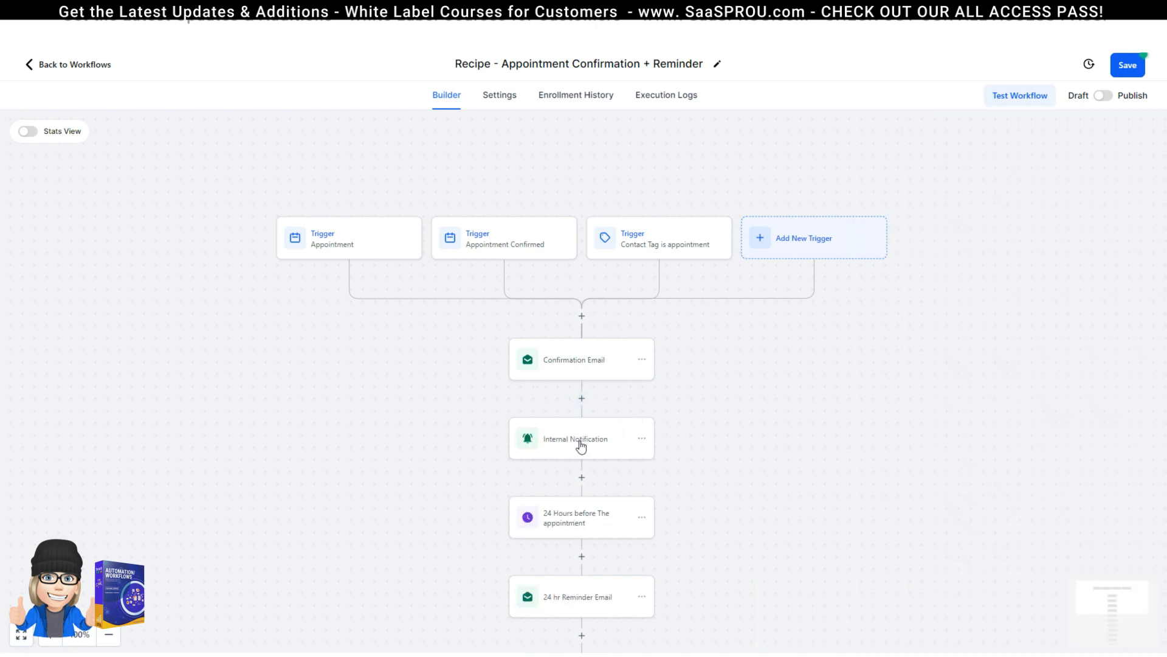
- Try SMS as the type and Particular User as the recipient type in the Internal Notification, and discard the changes
left_click(582, 445)
left_click(957, 270)
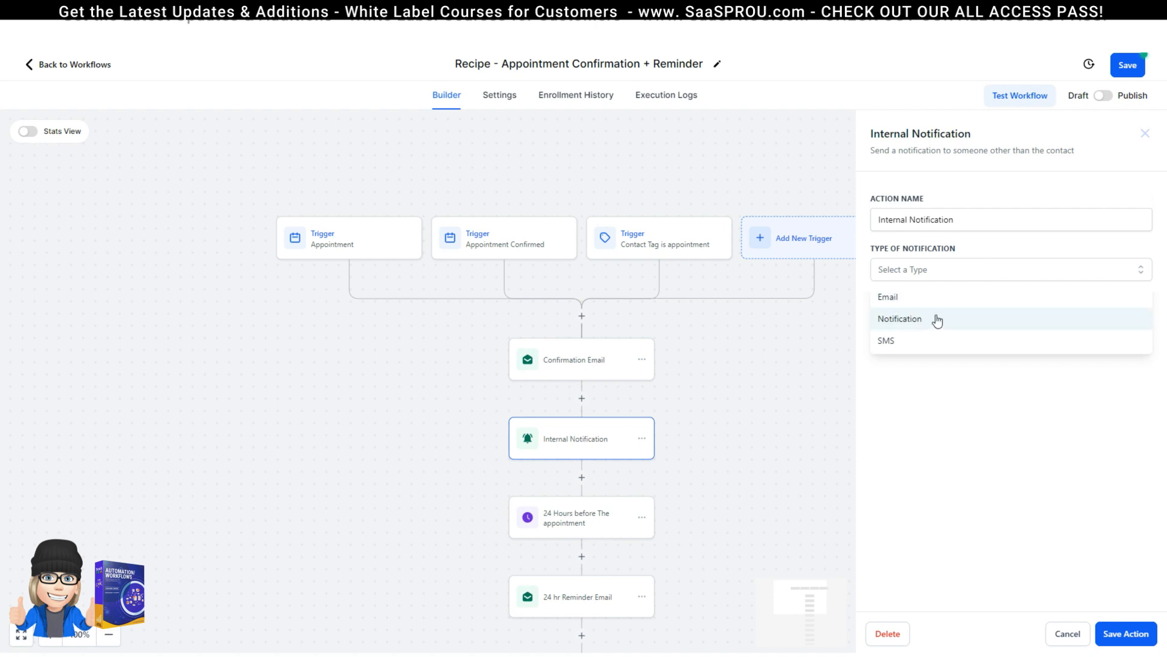
left_click(902, 348)
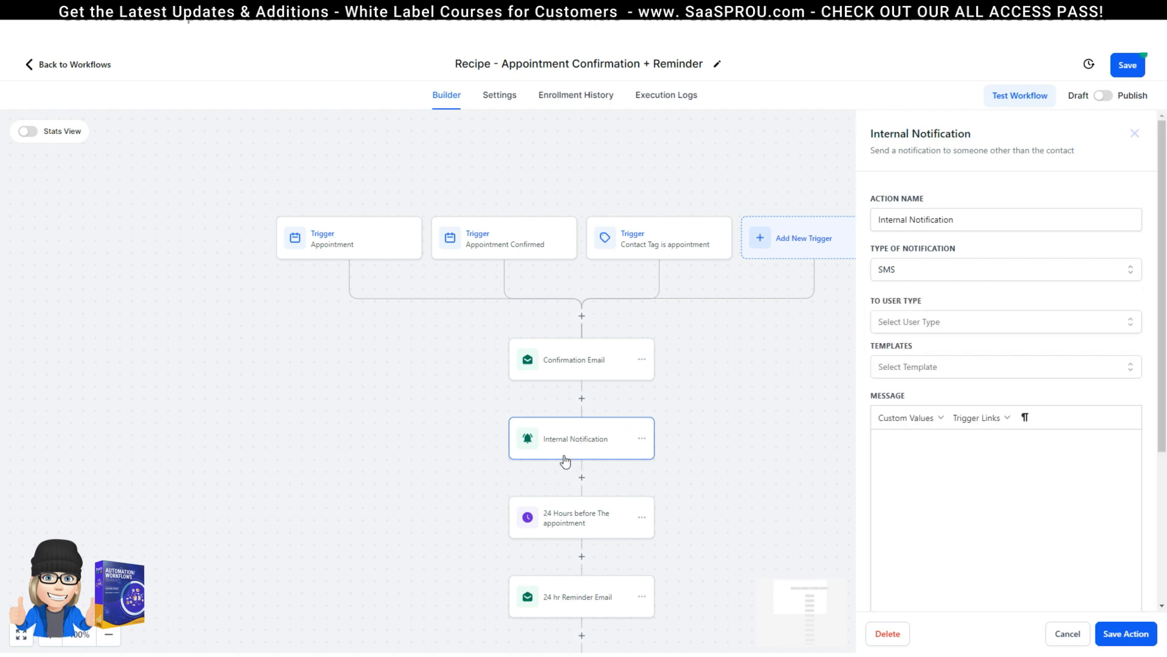
left_click(937, 326)
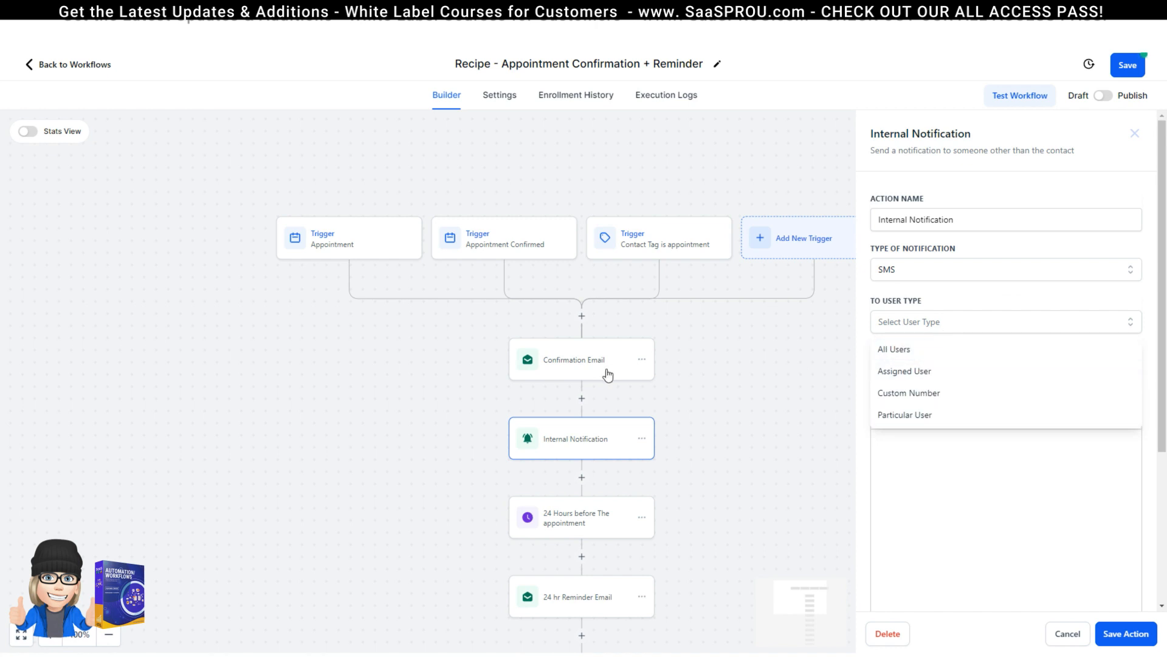
left_click(905, 414)
left_click(915, 371)
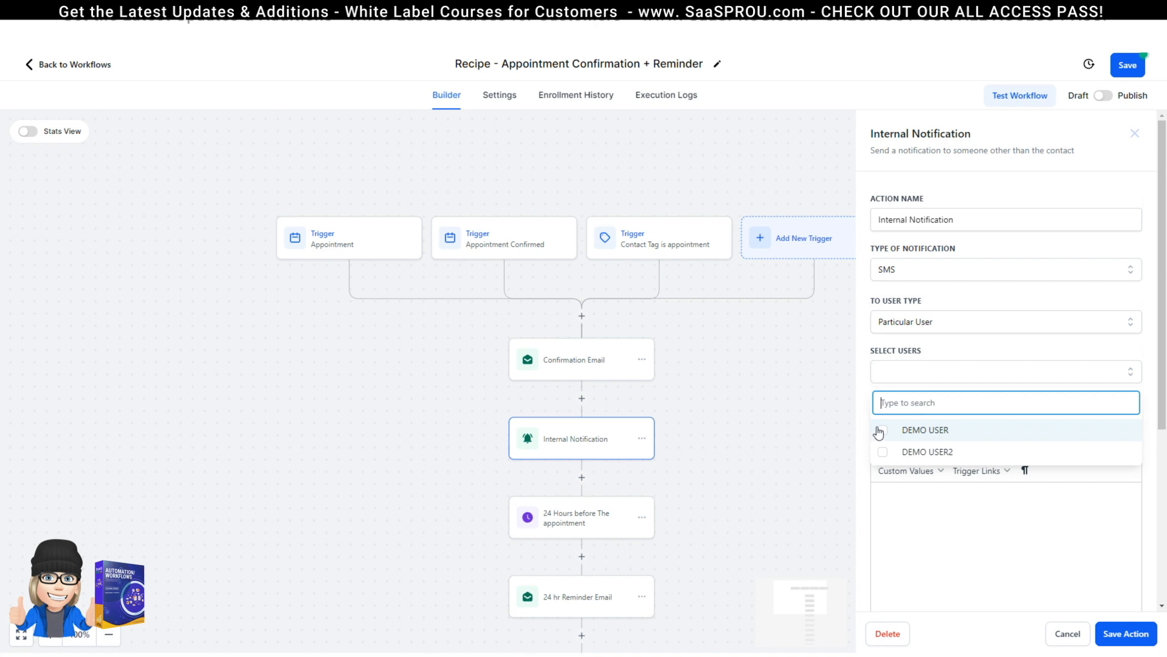
left_click(973, 351)
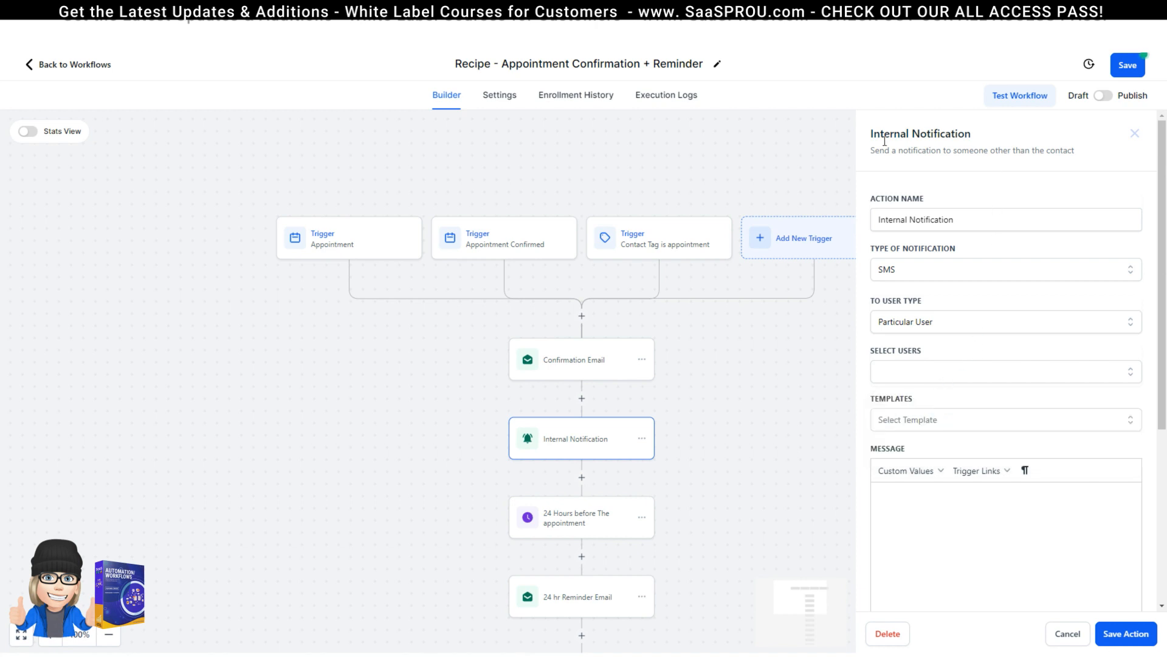
left_click(1065, 635)
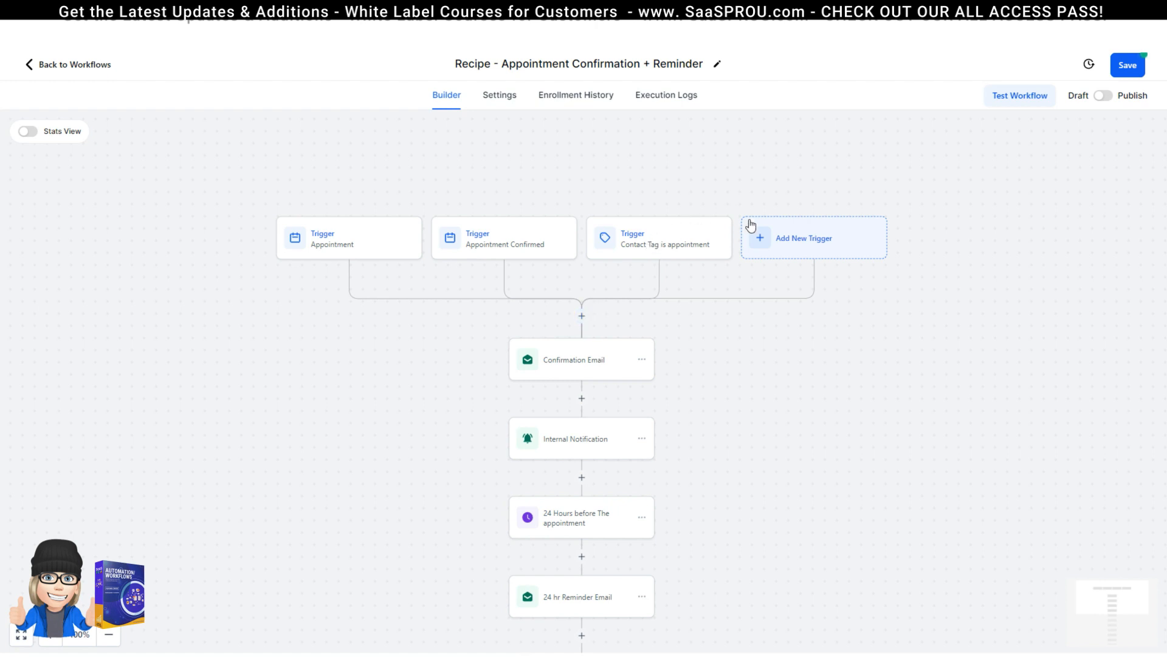
- Try a Create/Update Opportunity action before the Confirmation Email, using the 01 SALES pipeline and the New Leads stage
left_click(582, 315)
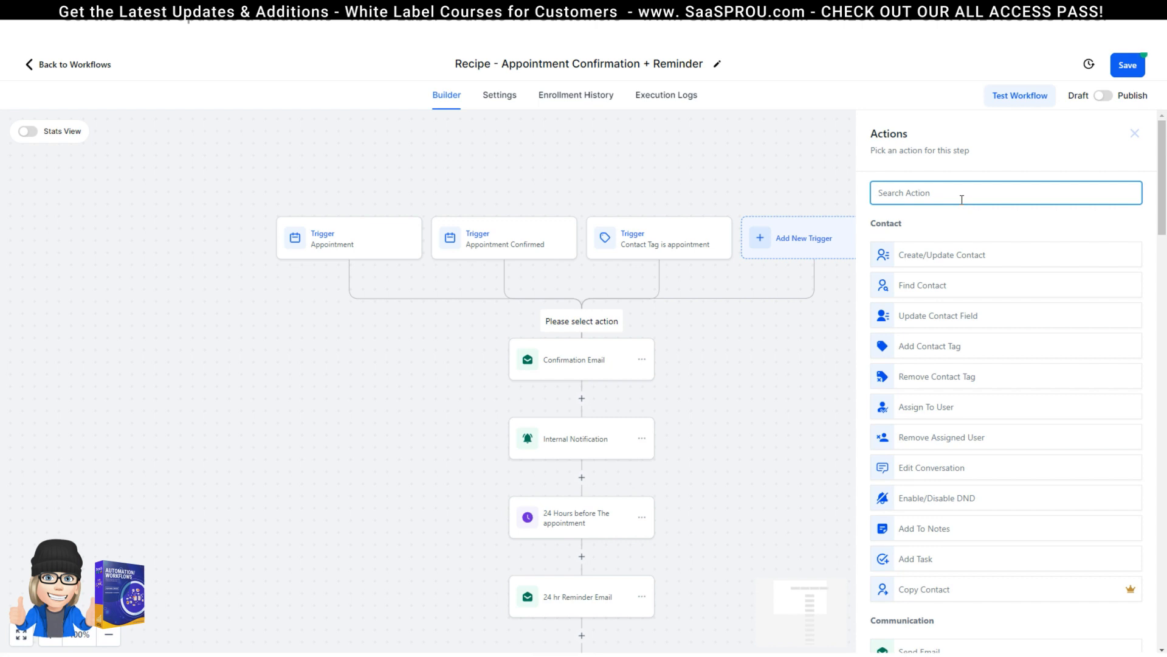
type("op")
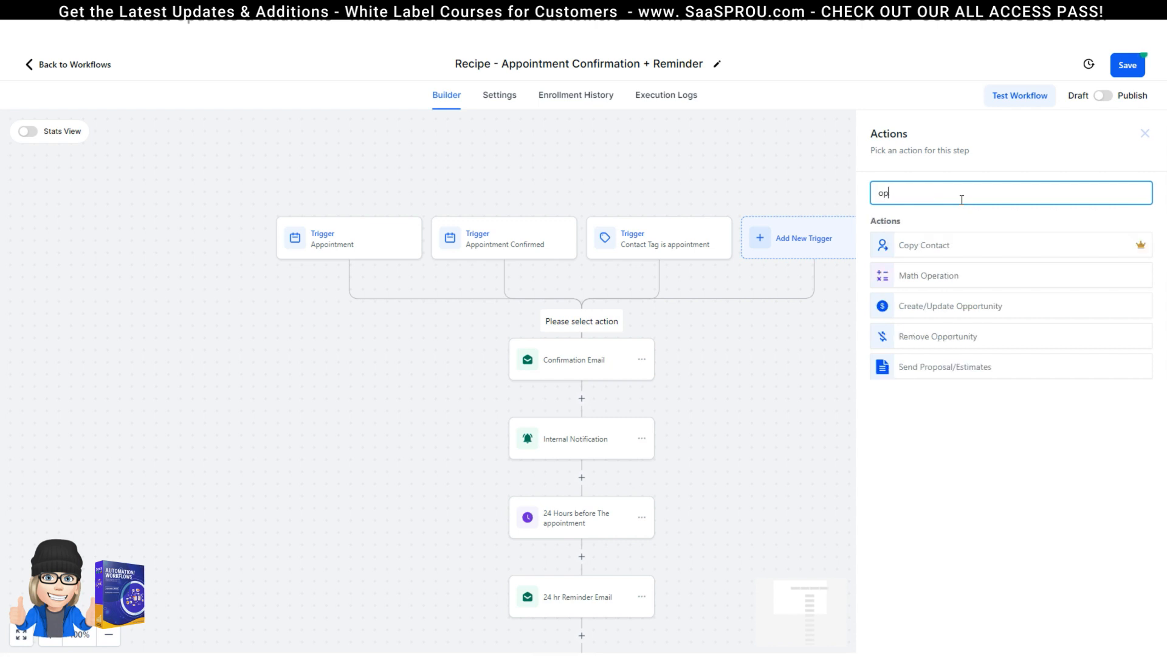
left_click(912, 307)
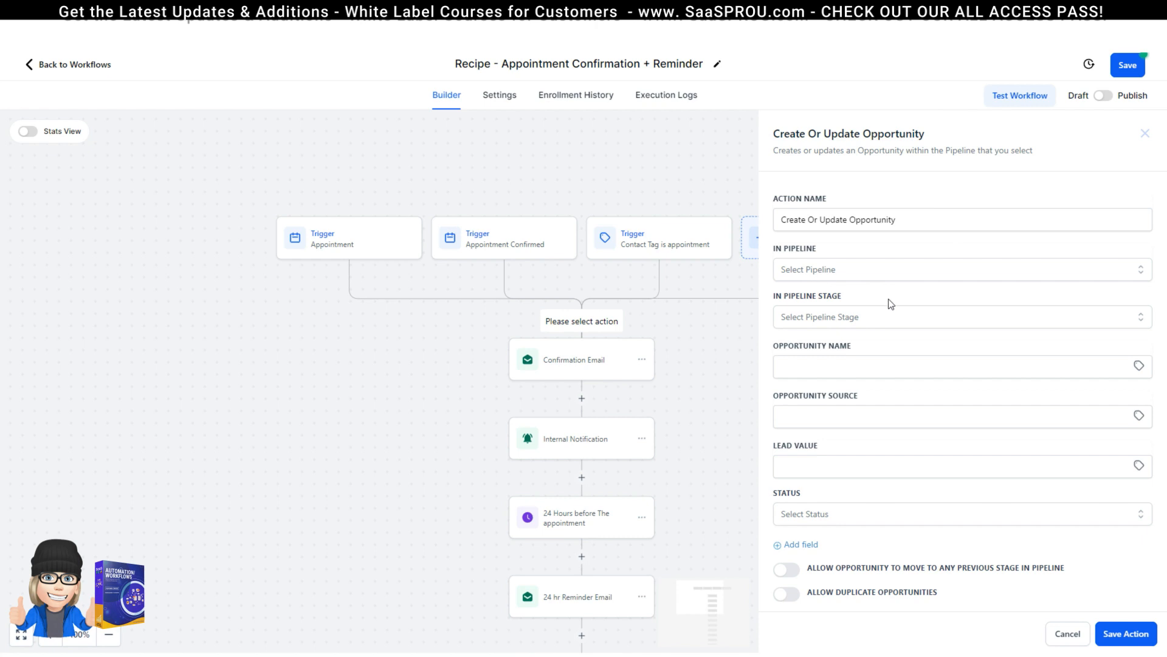
left_click(810, 273)
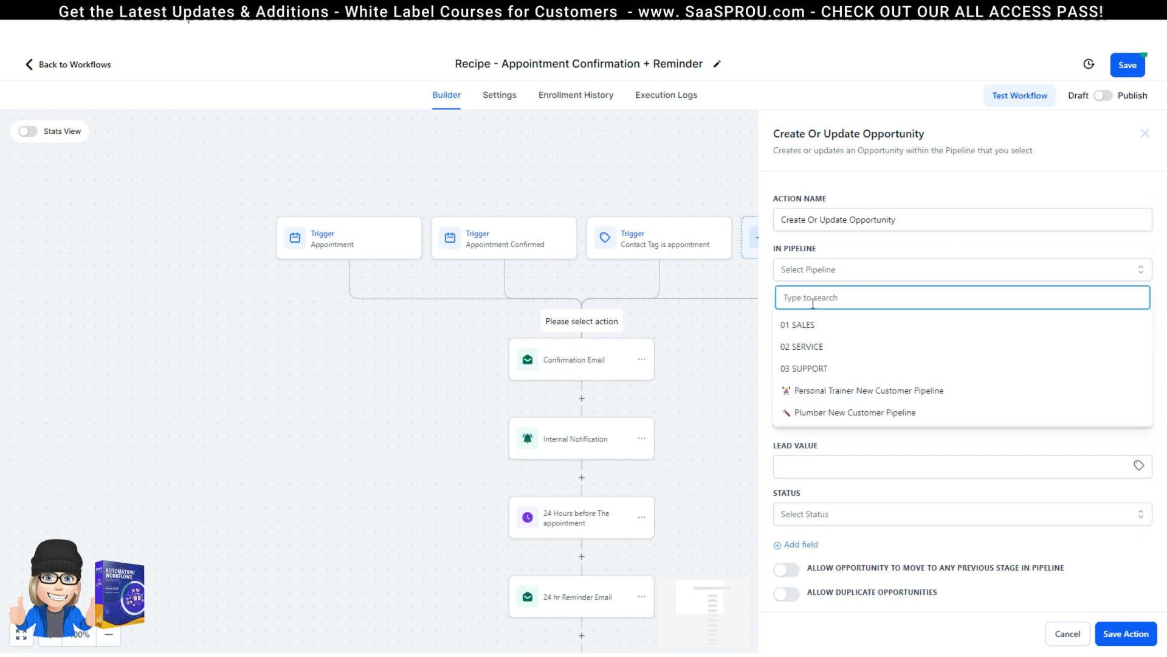
left_click(813, 326)
left_click(813, 321)
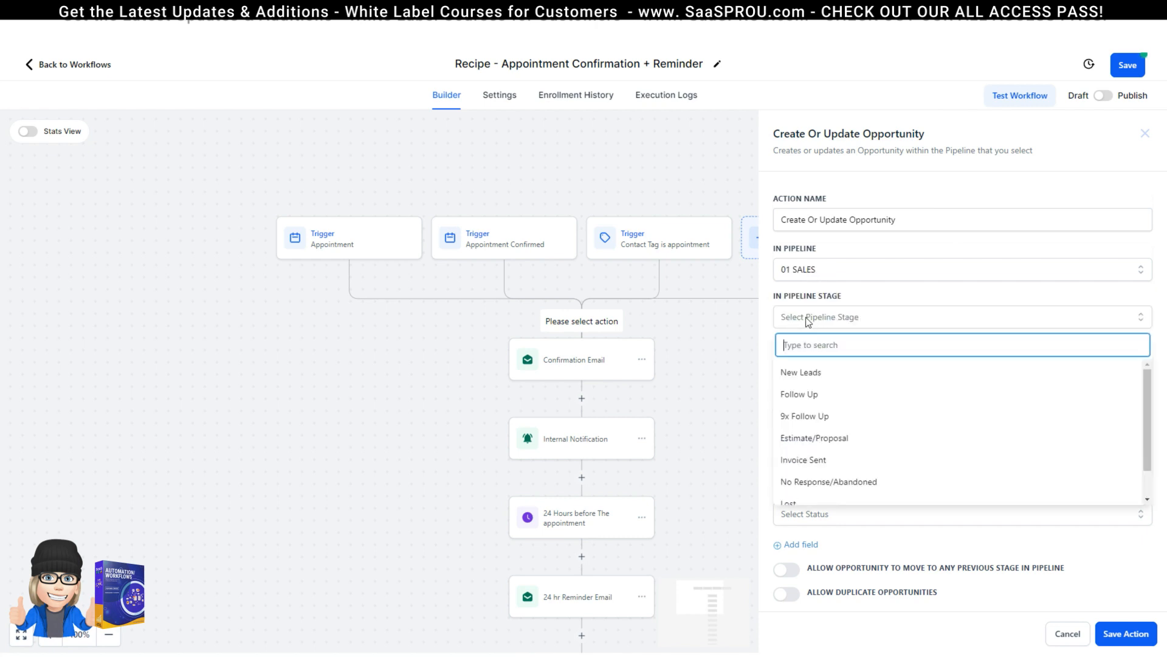
left_click(813, 369)
- Try the open status for the opportunity after checking its name and source fields, and discard the new action
left_click(813, 366)
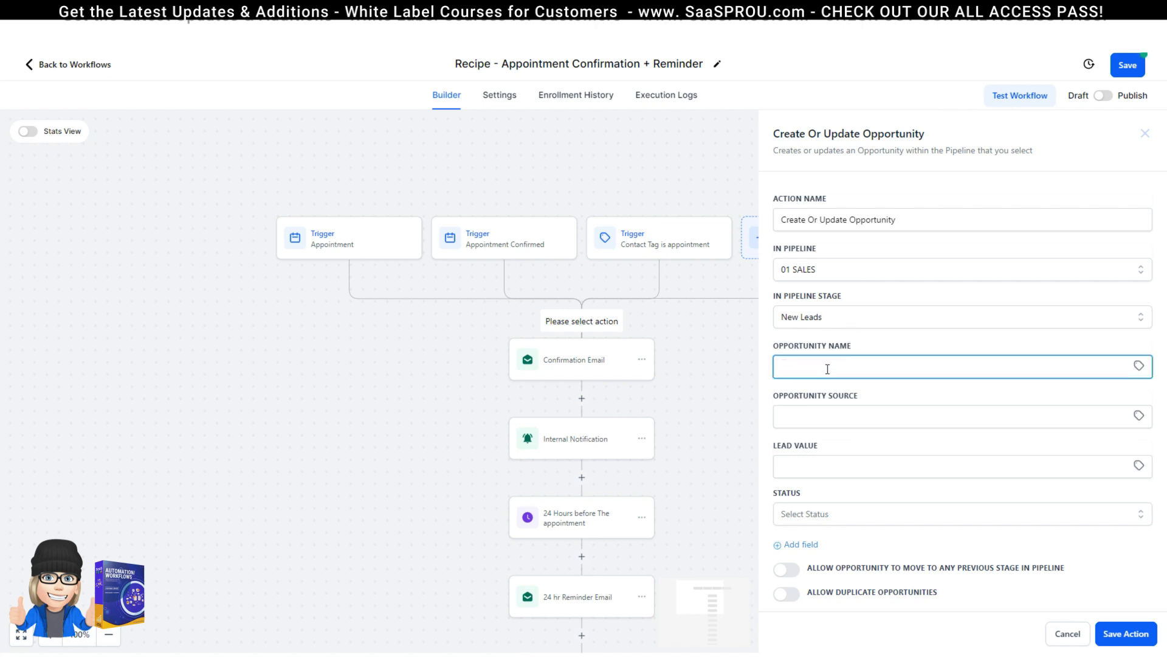
left_click(821, 414)
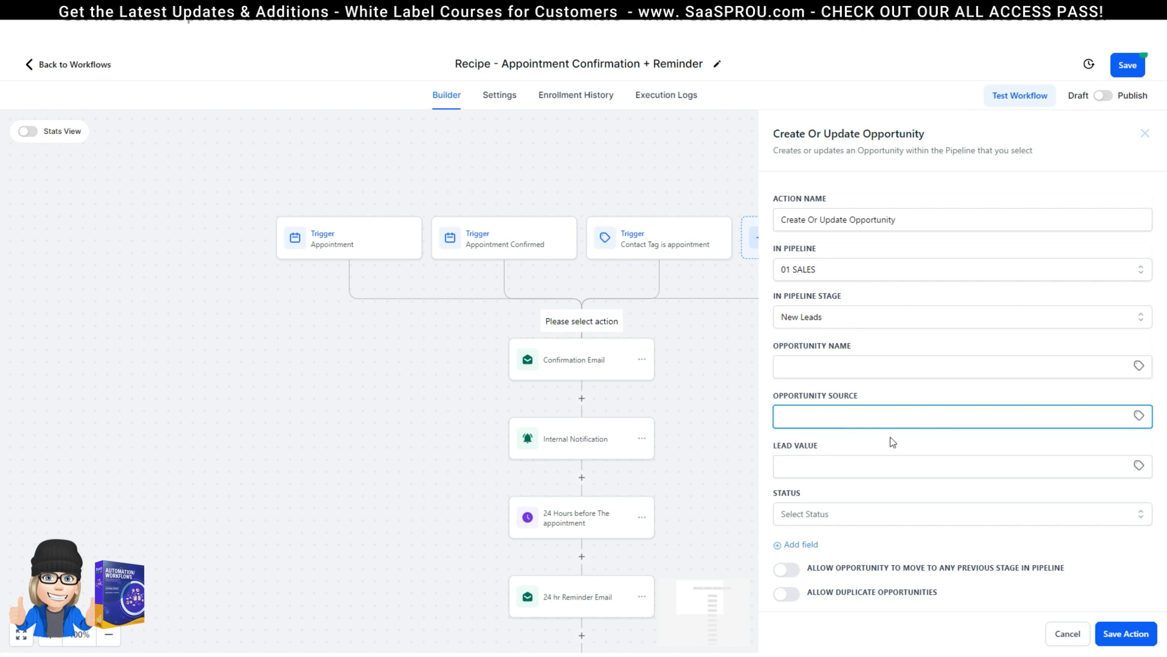
left_click(802, 519)
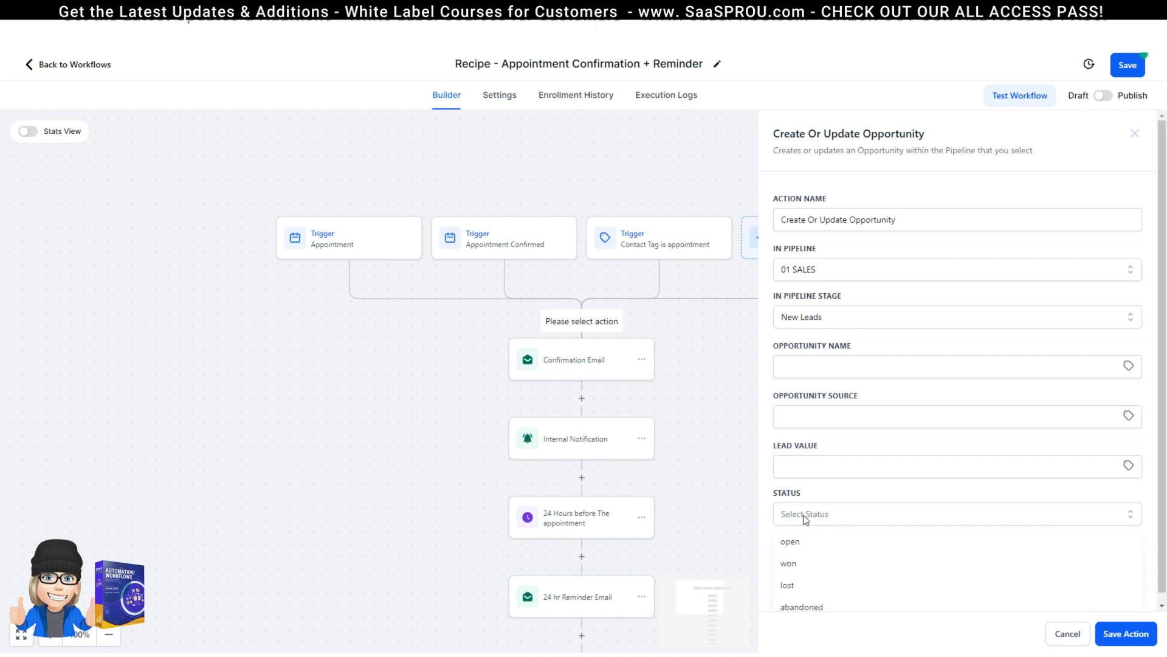
left_click(800, 551)
left_click(801, 514)
left_click(817, 541)
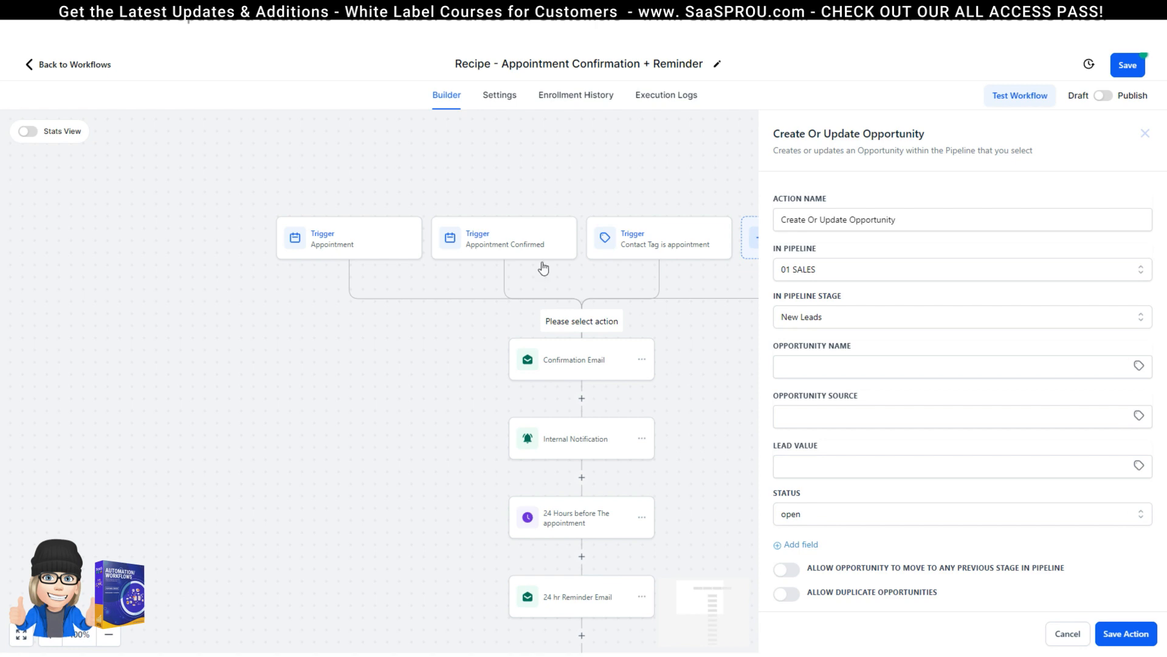
left_click(1068, 634)
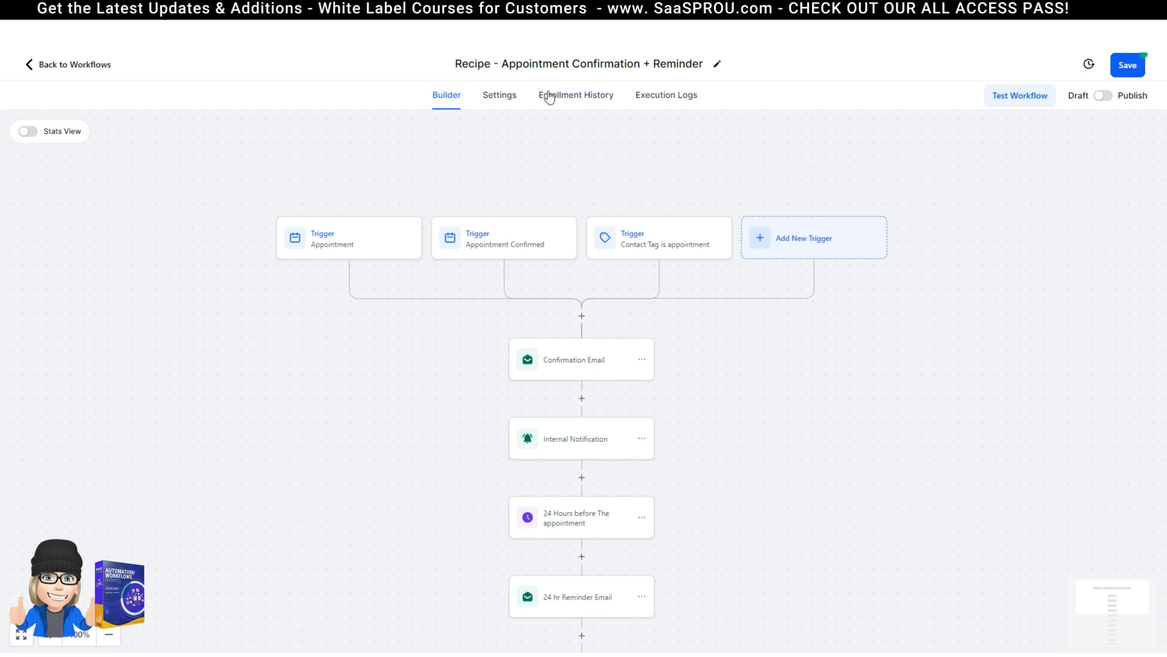
- Switch the Appointment Confirmation + Reminder workflow from draft to published
scroll(704, 119, "down", 2)
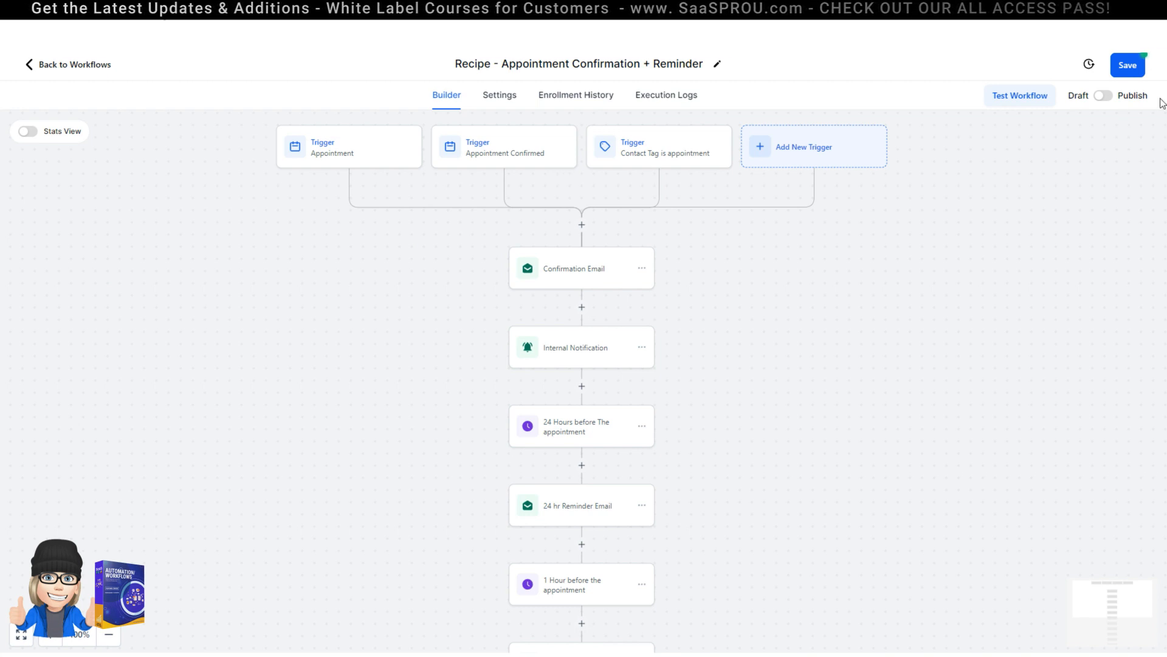
left_click(1111, 97)
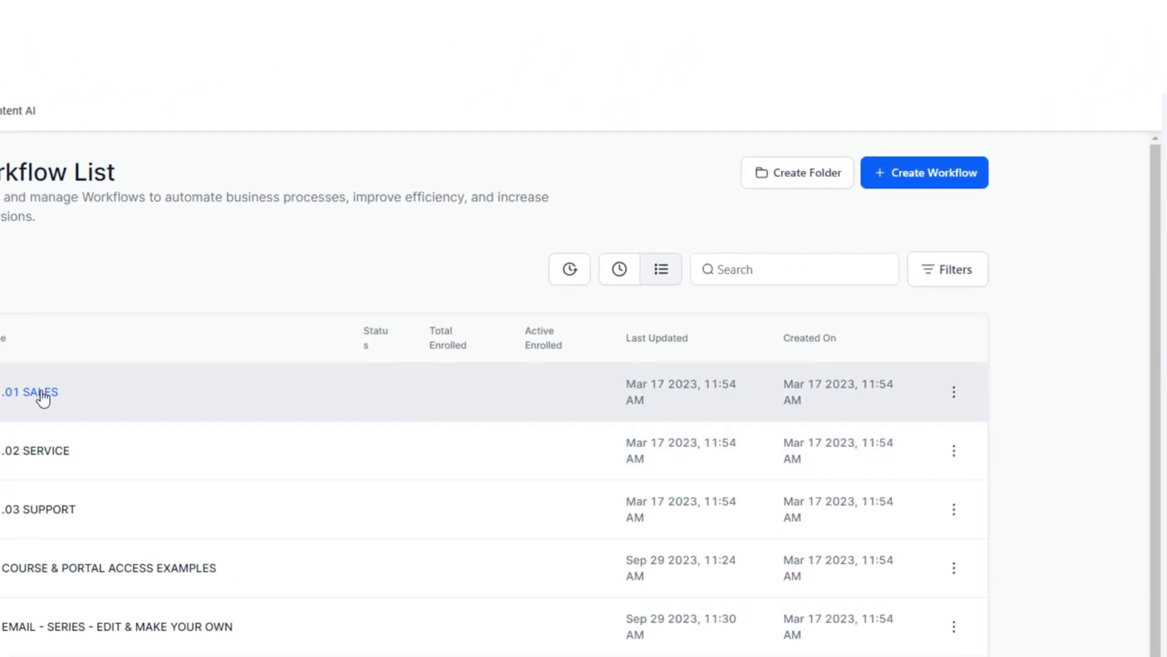
- Start a search in the workflow list
left_click(788, 276)
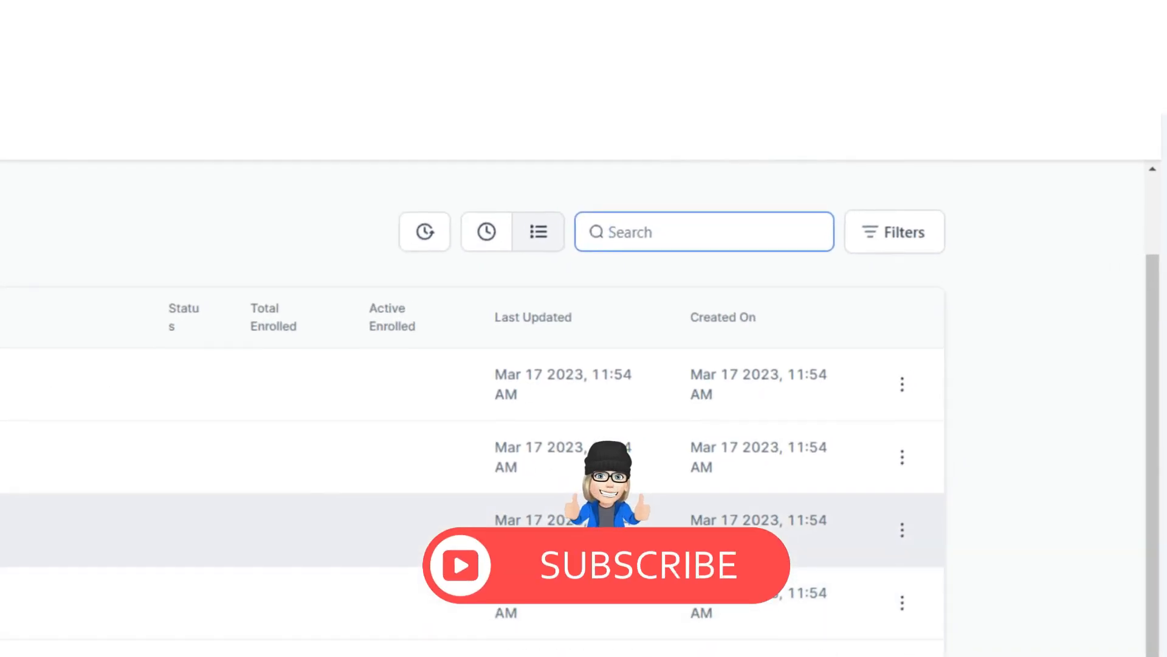